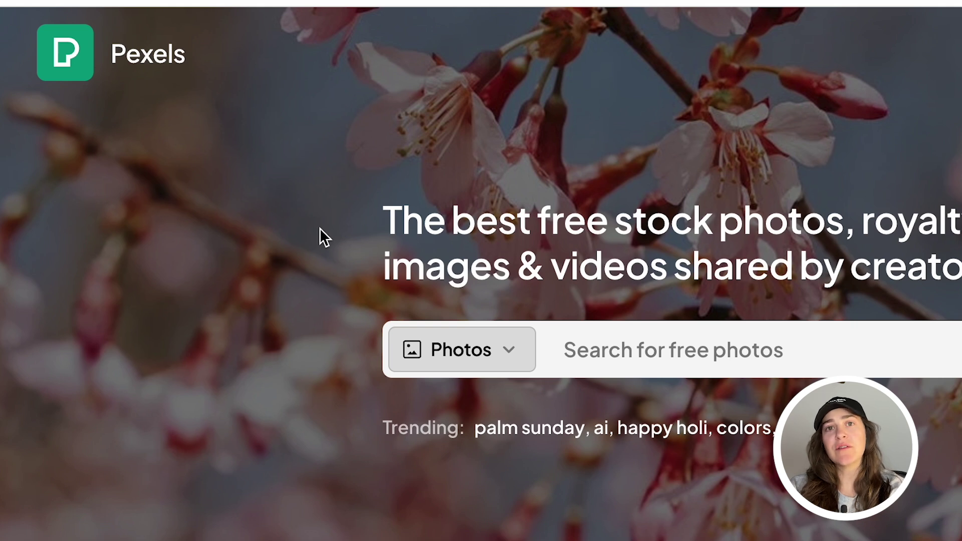
- Search Pexels for 'window' and download the barred sea-view window photo
click(638, 350)
text(w)
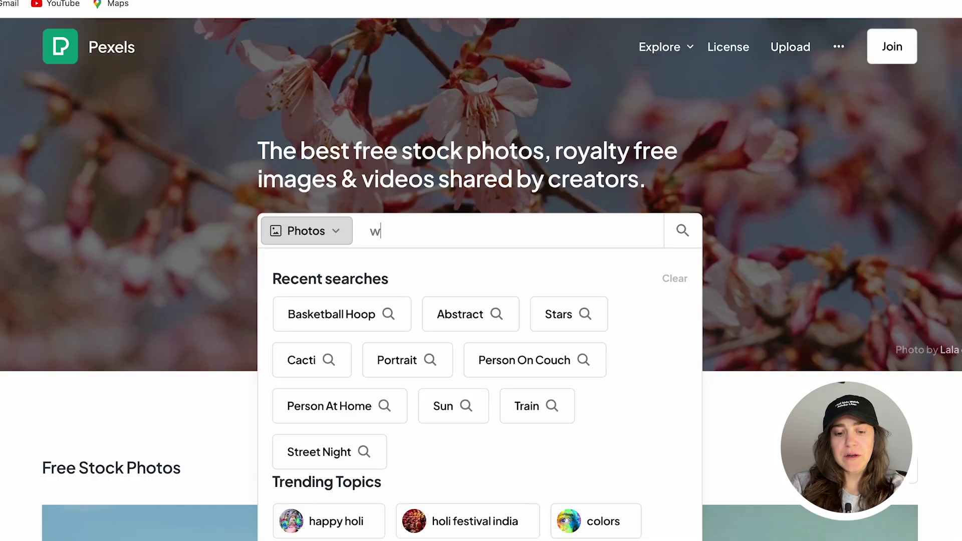
text(indow)
key(Return)
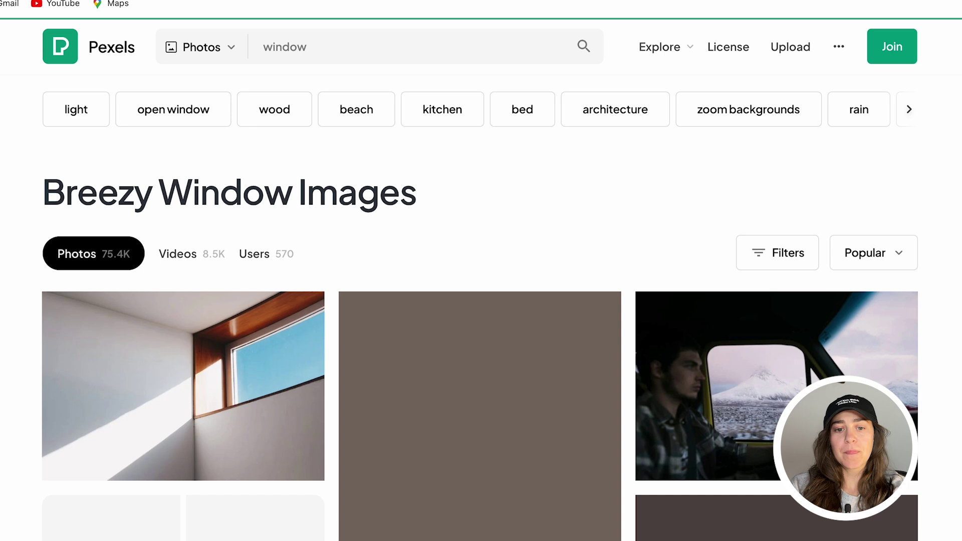
scroll(415, 250, down, 3)
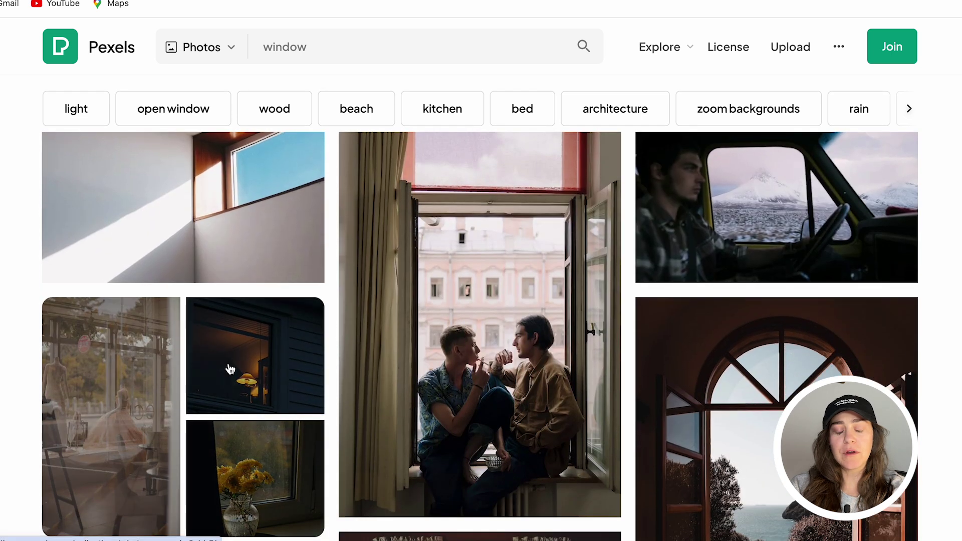
scroll(39, 316, down, 9)
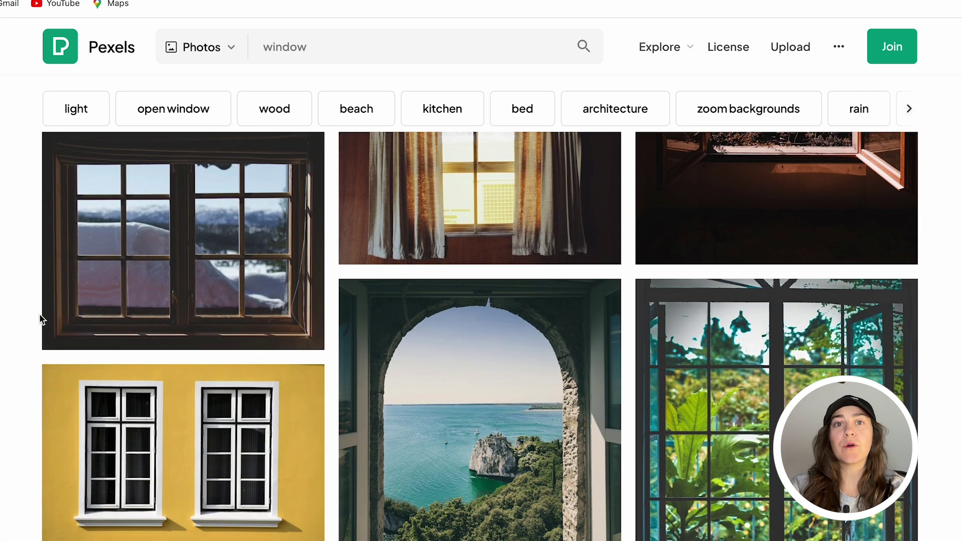
scroll(39, 317, down, 3)
click(393, 273)
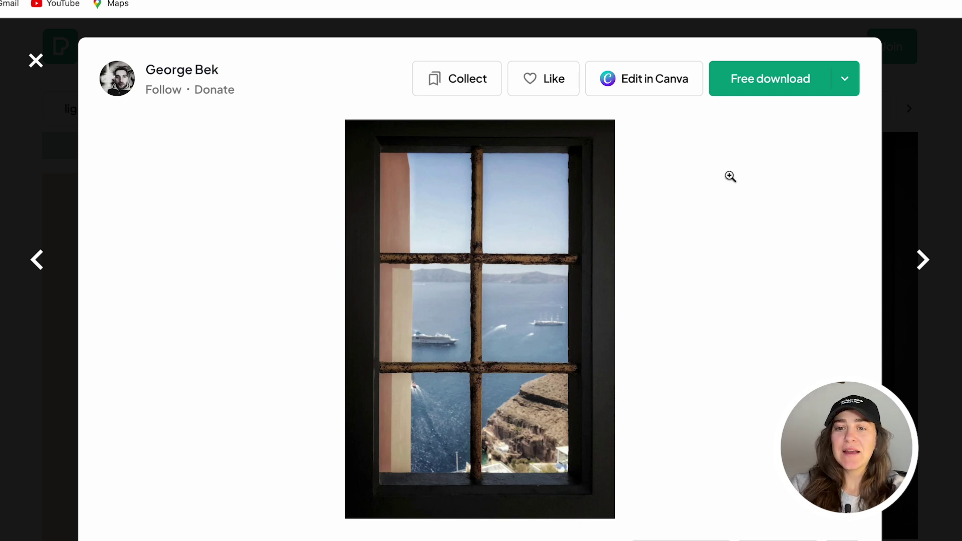
click(772, 86)
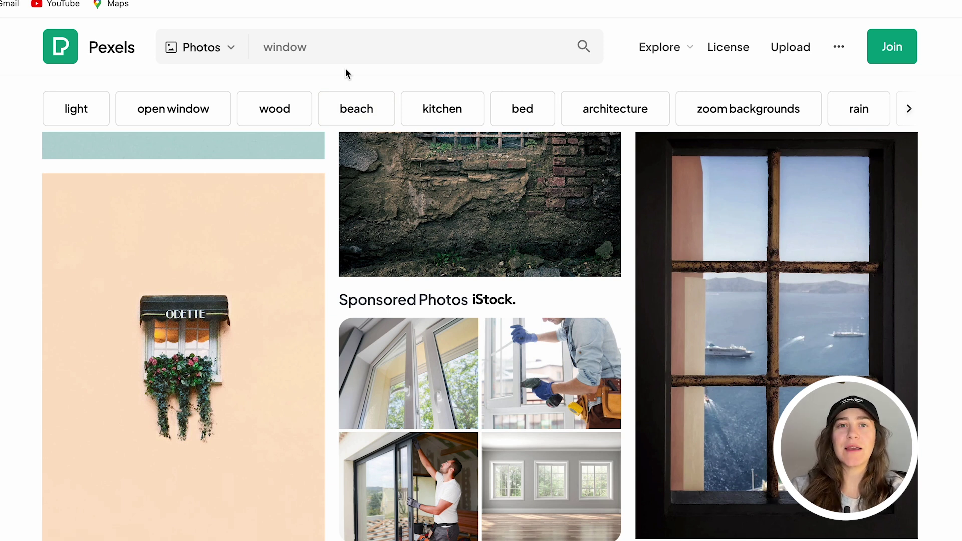
- Search for 'flower field' and download the yellow flower field photo
click(339, 38)
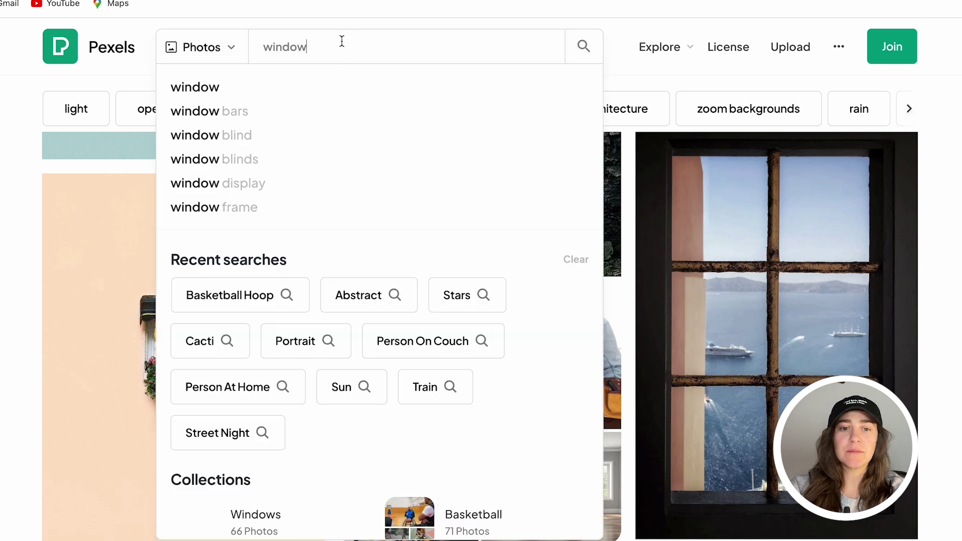
double_click(340, 39)
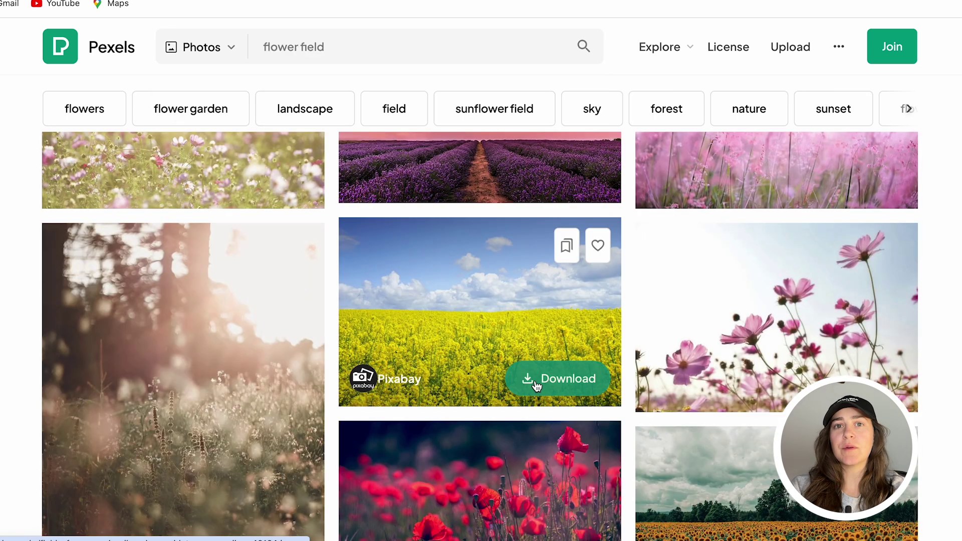
click(544, 379)
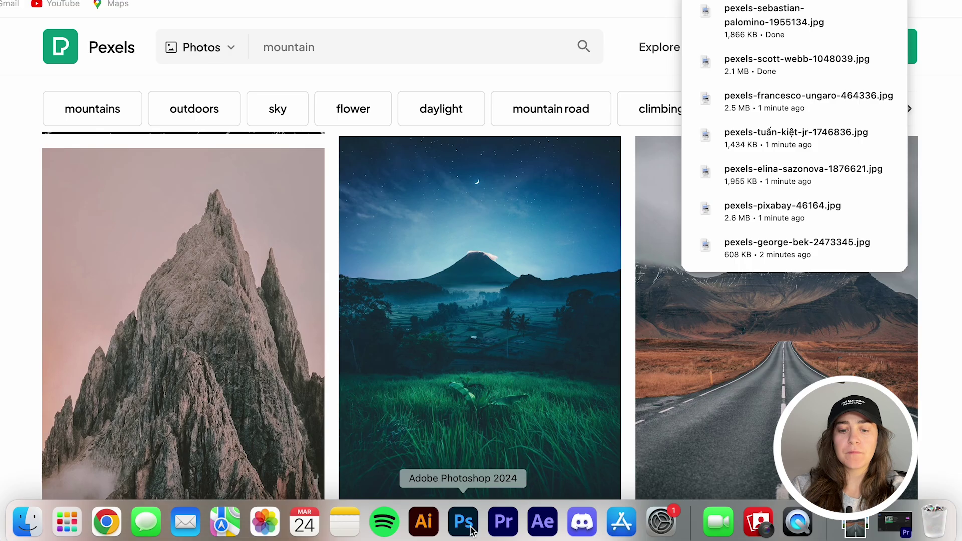
- Create a new white portrait document of 1080 × 1920 pixels
click(463, 519)
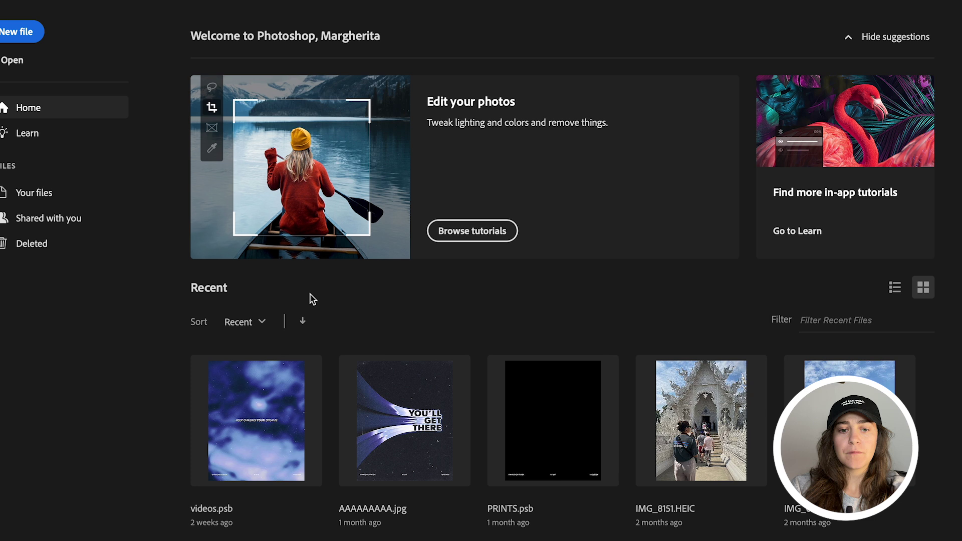
key(ctrl+n)
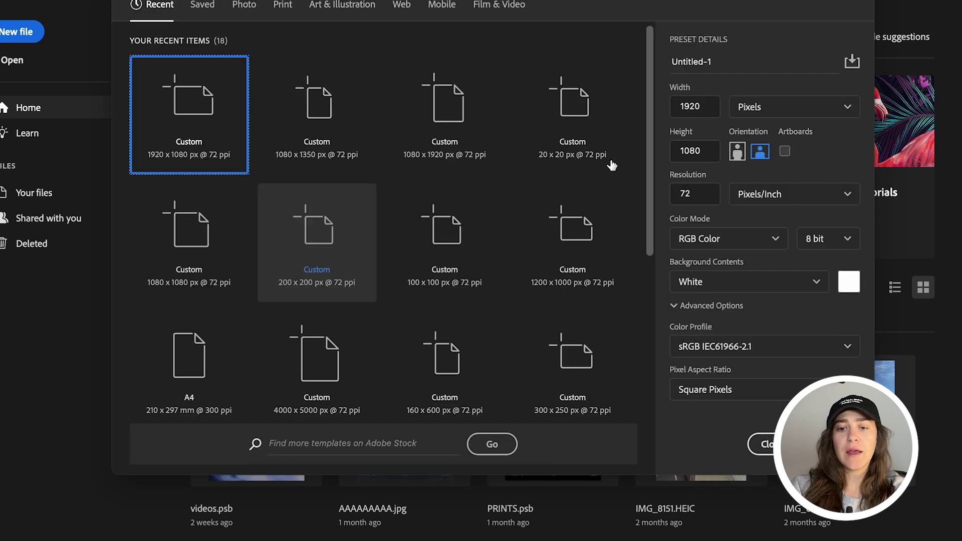
click(708, 106)
text(1)
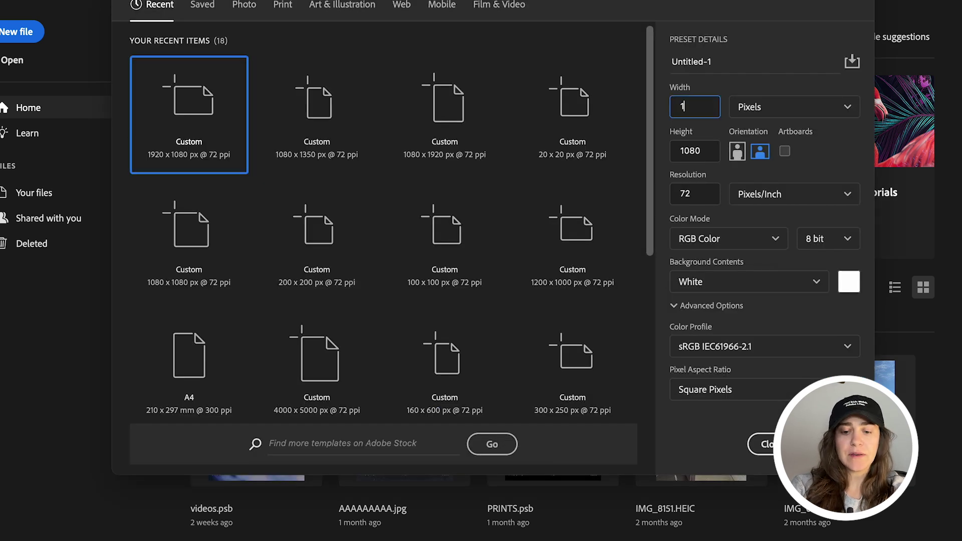
key(Tab)
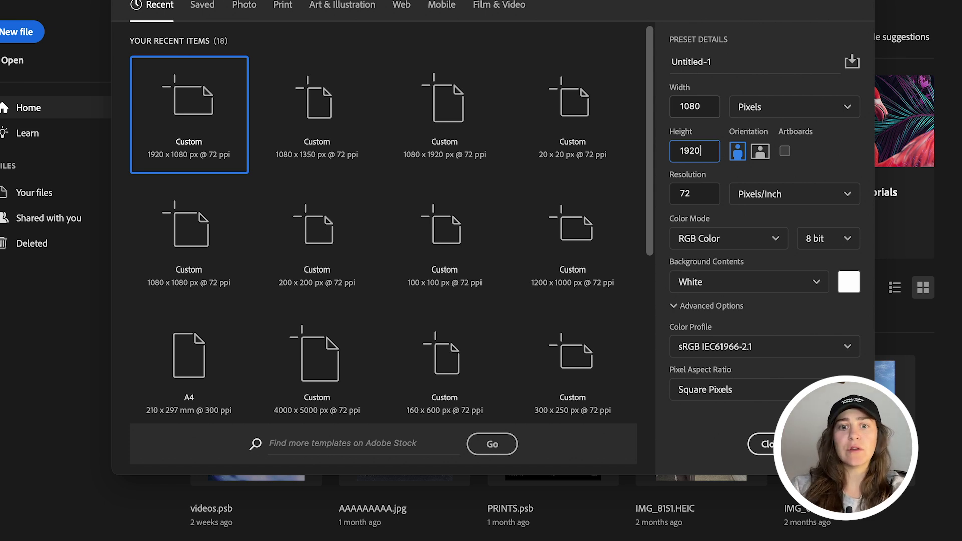
key(Return)
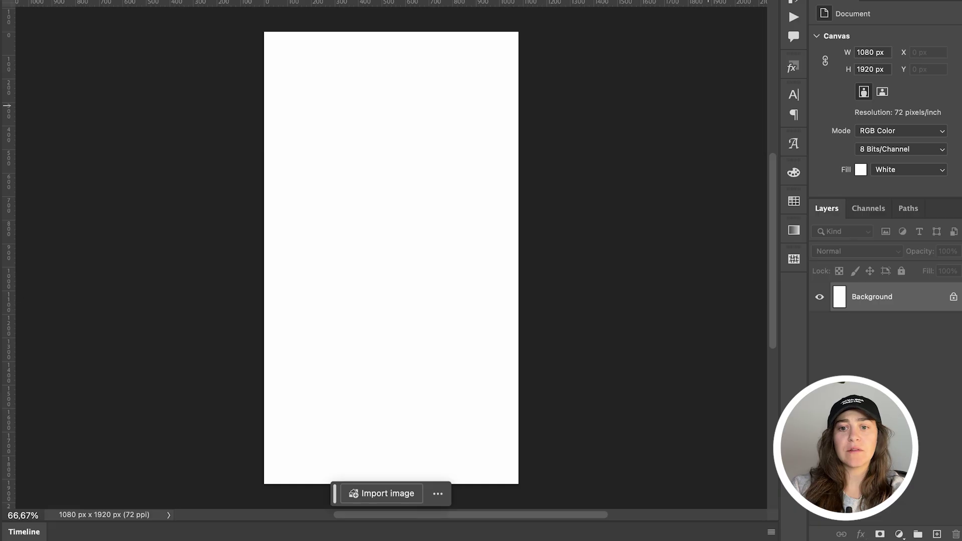
- Place the sea-view window JPEG, enlarge it to the canvas width and nudge it into position
click(359, 494)
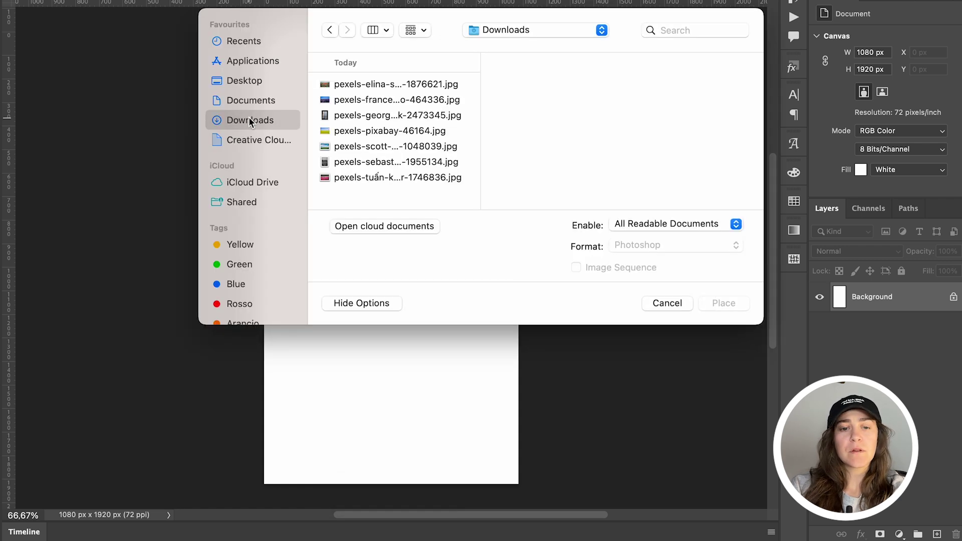
click(363, 163)
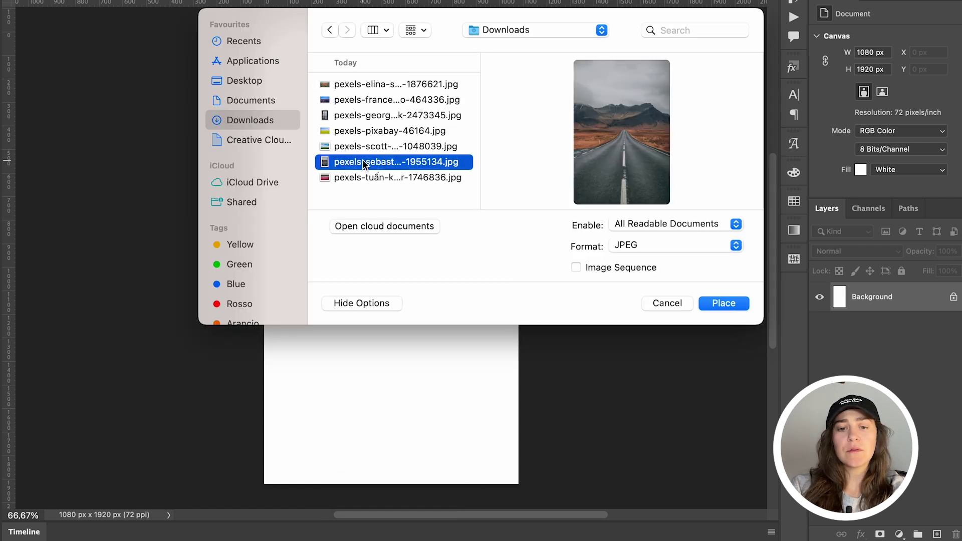
click(359, 114)
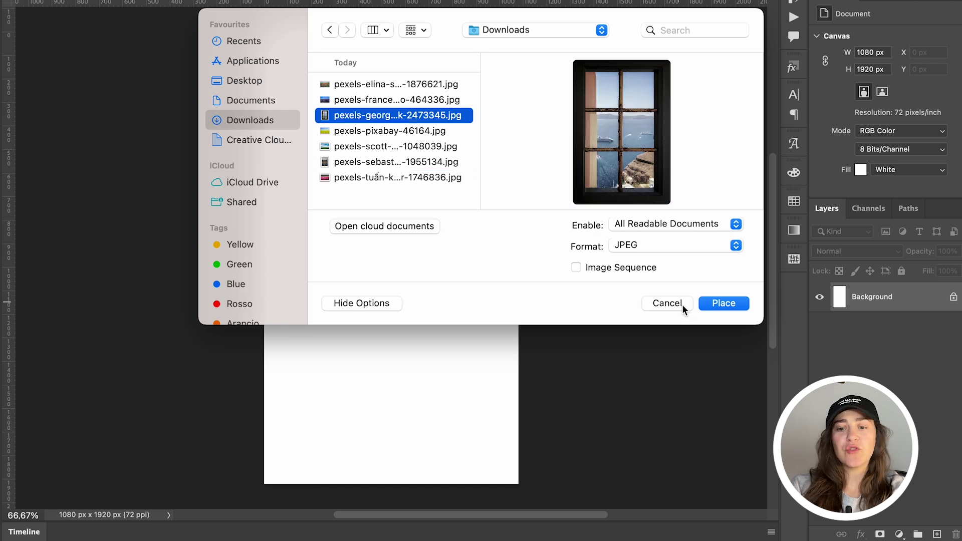
click(716, 303)
drag(518, 446, 533, 464)
key(shift+Left)
key(shift+Left)
key(Up)
key(Up)
key(Up)
key(Up)
key(Up)
key(Up)
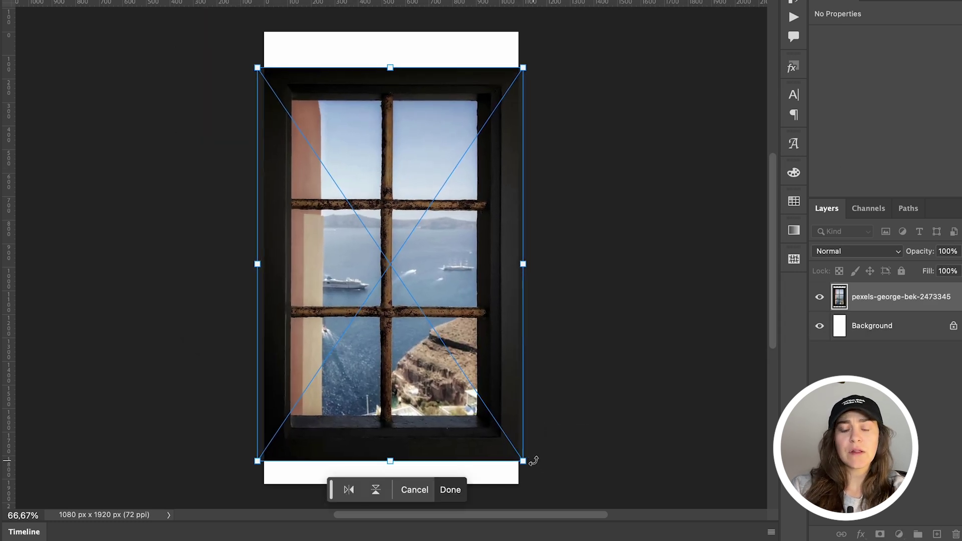
key(Right)
key(Right)
key(Right)
key(Right)
key(Right)
key(Return)
scroll(181, 175, down, 2)
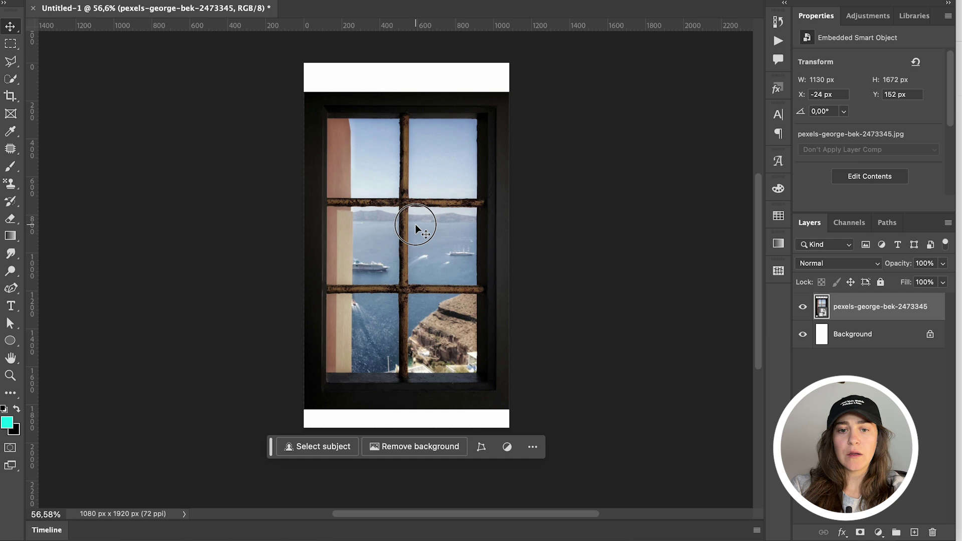
- Rasterize the window layer and Content-Aware Fill the white top and bottom bands
right_click(843, 311)
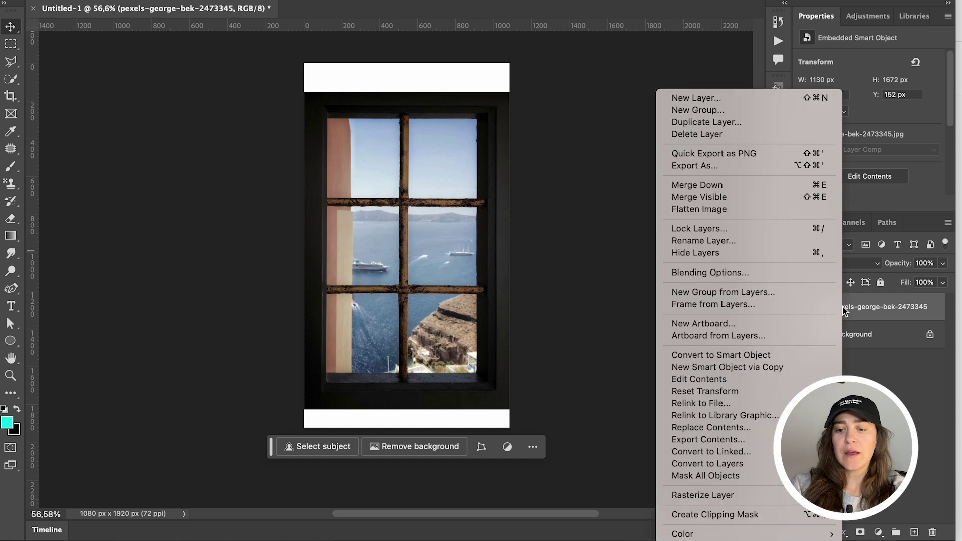
click(714, 499)
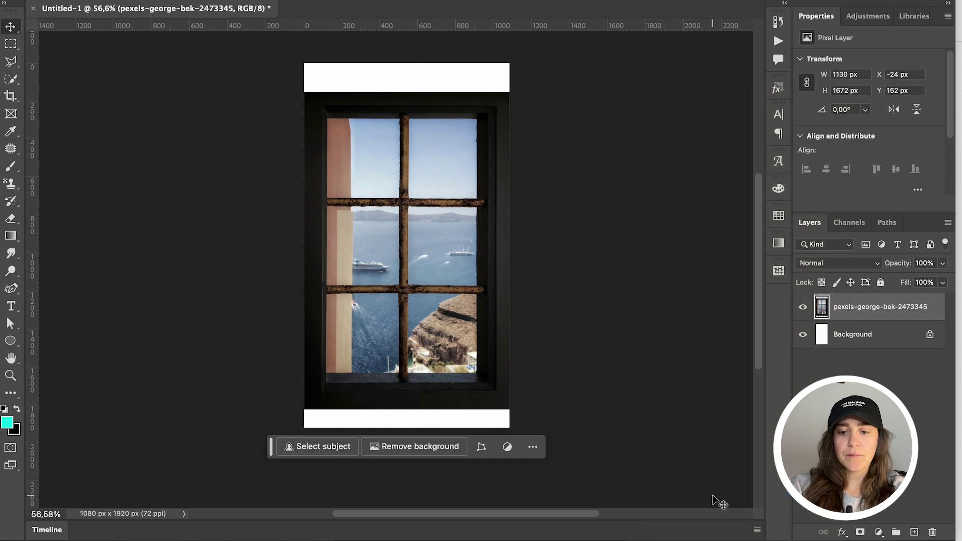
click(9, 45)
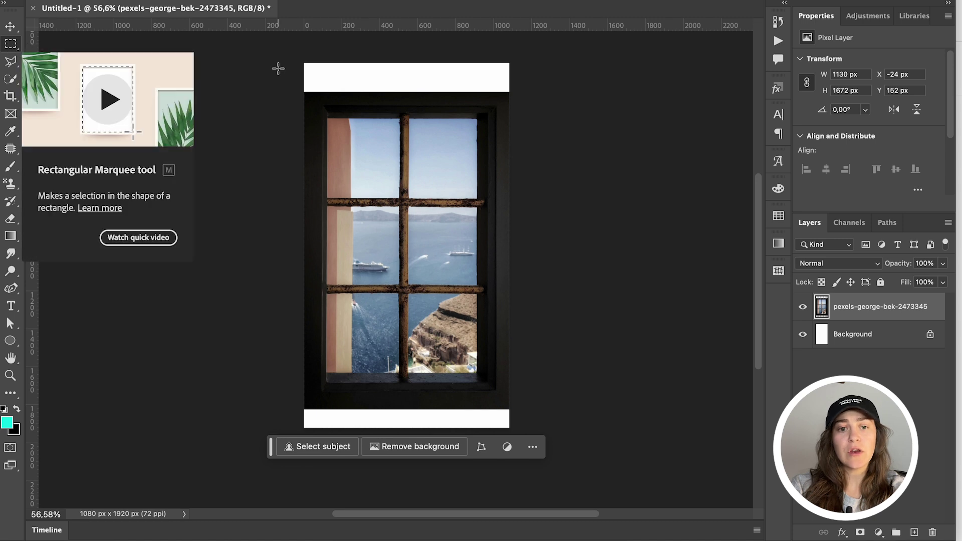
drag(304, 63, 526, 96)
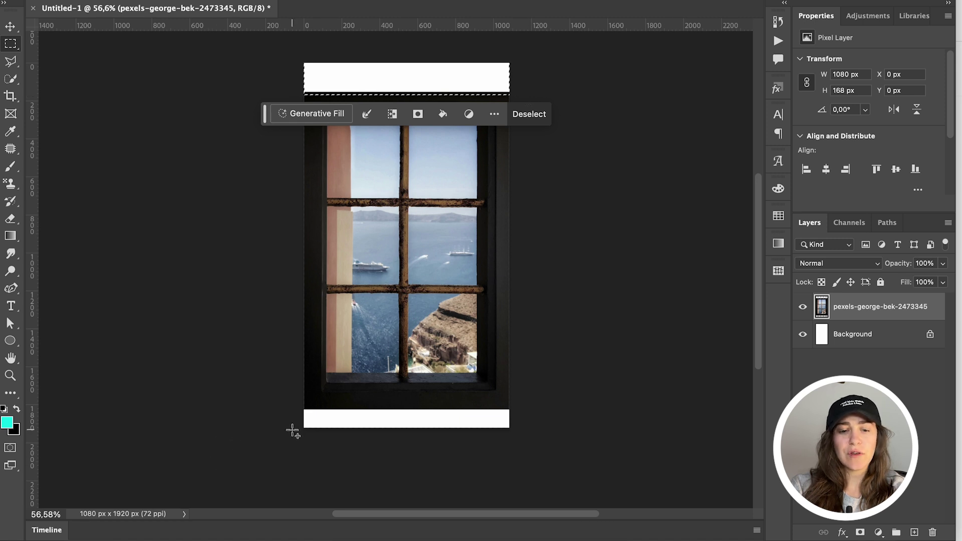
drag(297, 440, 538, 406)
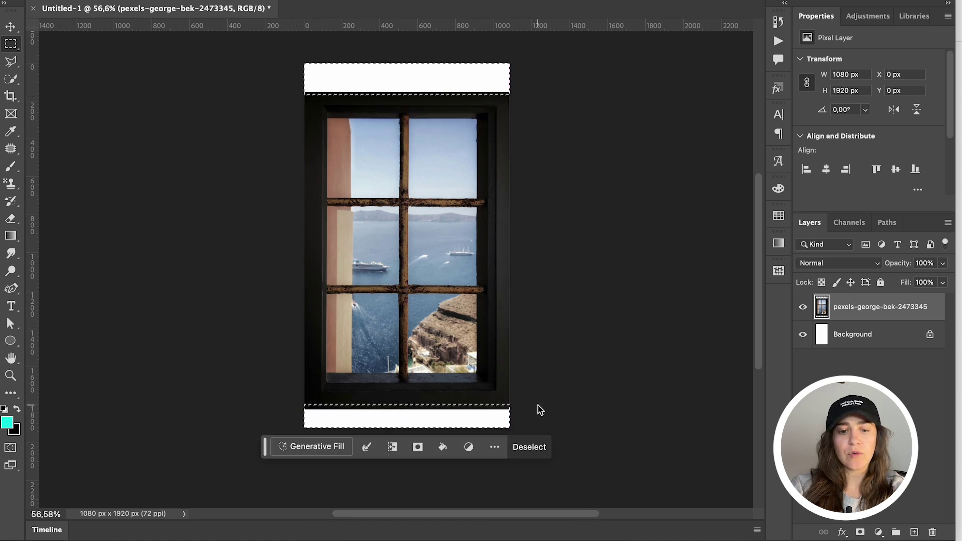
right_click(395, 75)
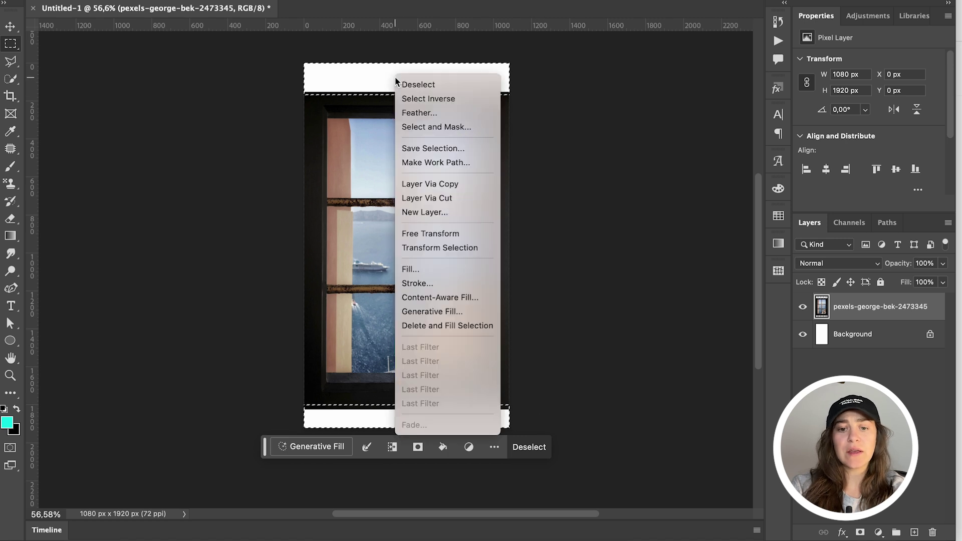
click(427, 297)
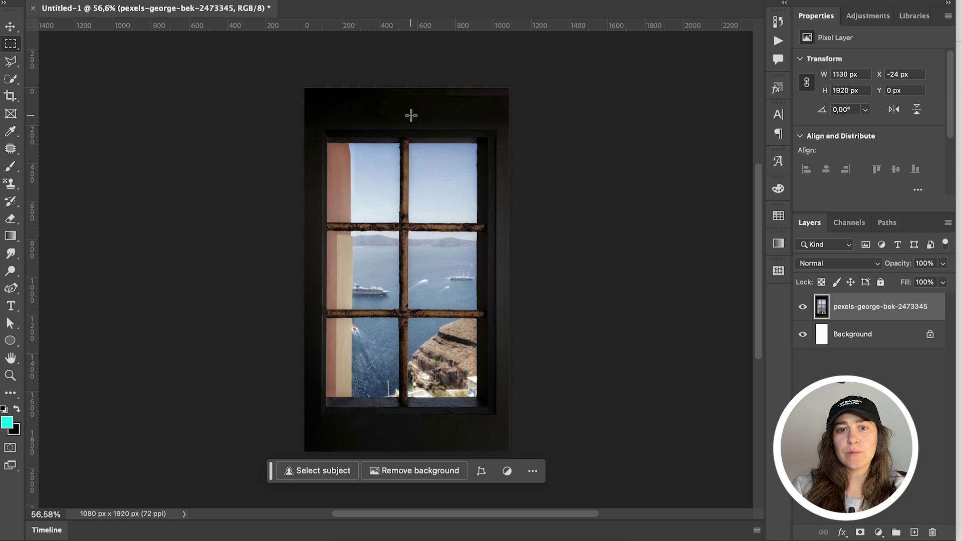
- Sample the dark wall colour from the top of the image and set a 61 px brush
key(i)
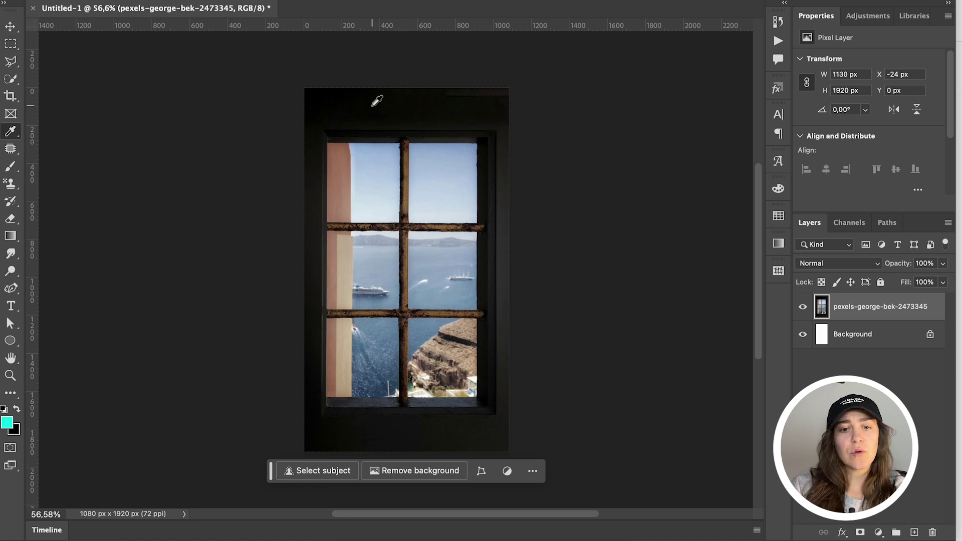
click(414, 103)
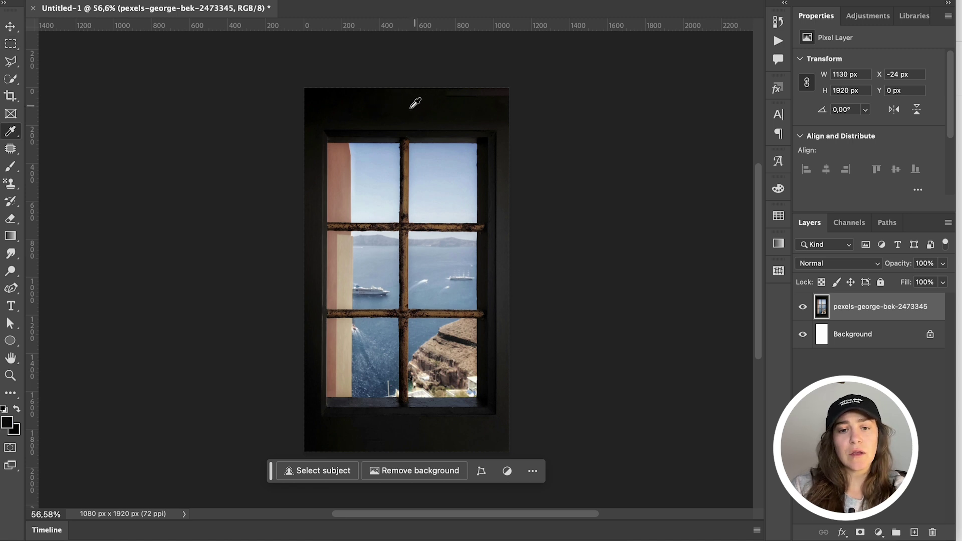
click(415, 104)
key(b)
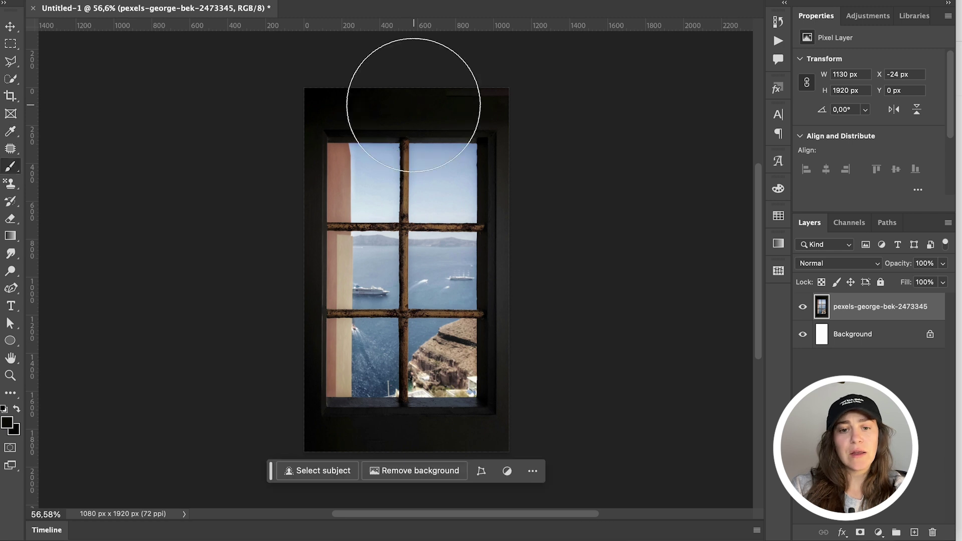
mouse_move(473, 107)
mouse_down()
mouse_move(325, 108)
mouse_move(369, 107)
mouse_up()
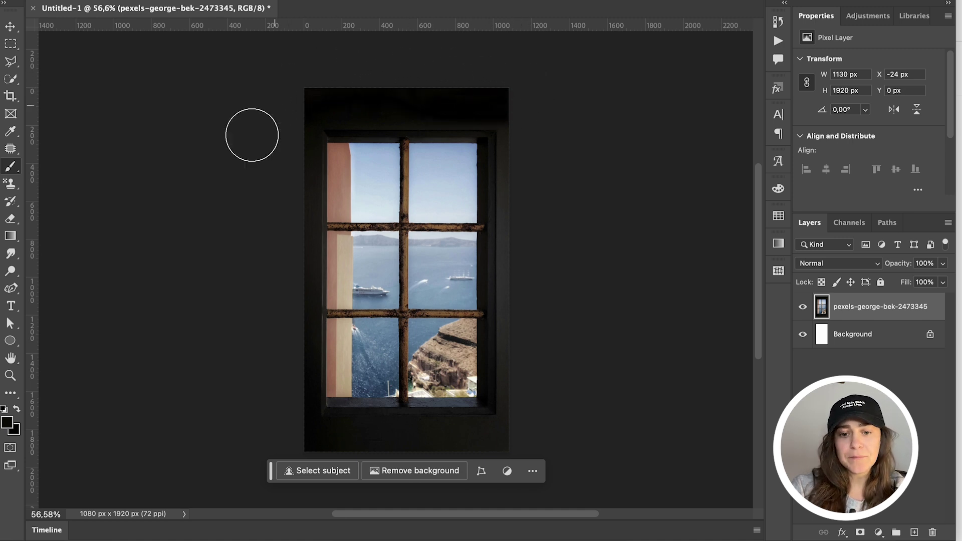
key(v)
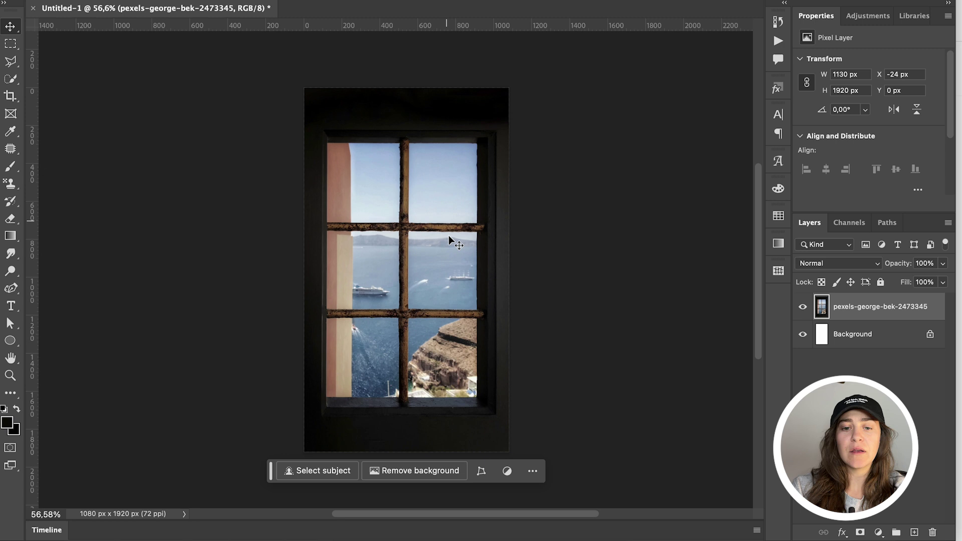
- Zoom in and Quick-Select the upper window panes
scroll(334, 183, up, 10)
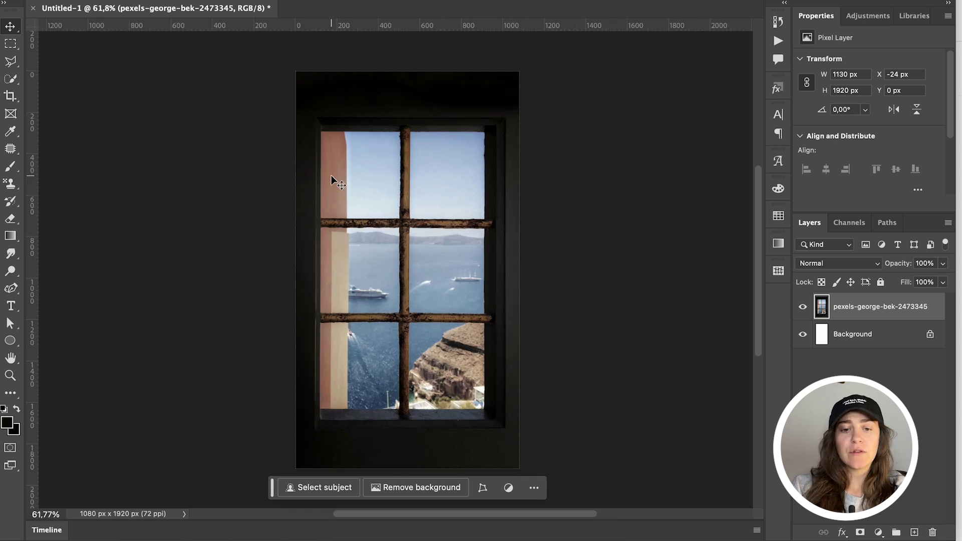
scroll(321, 192, up, 4)
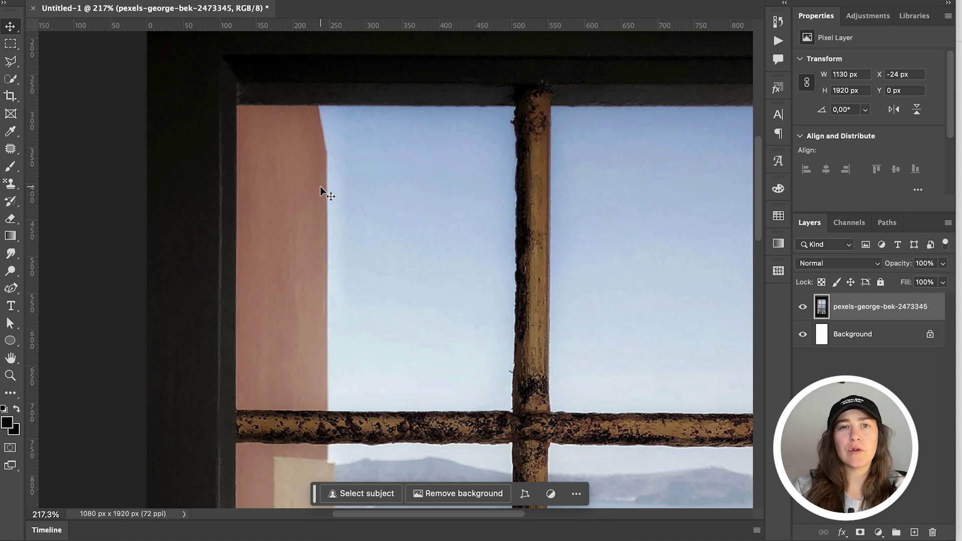
key(w)
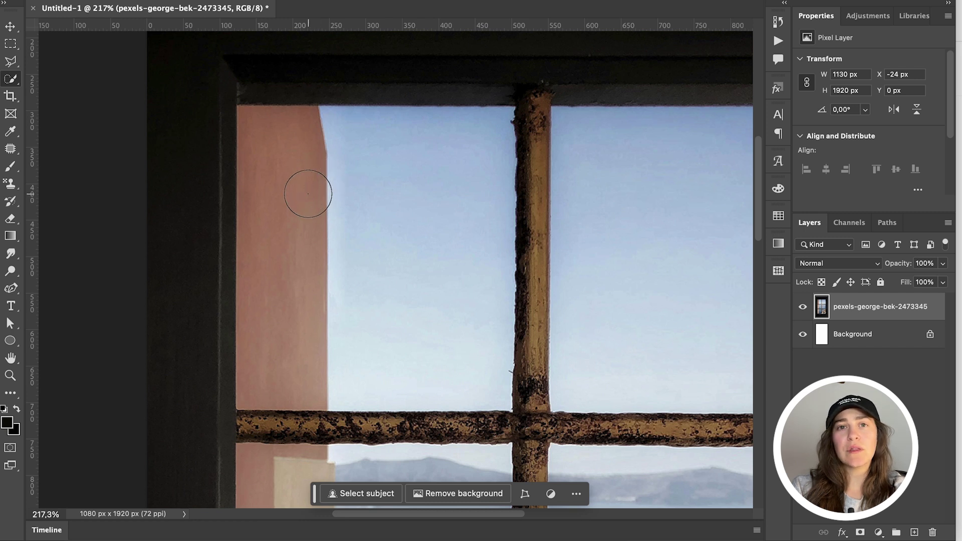
drag(294, 154, 367, 168)
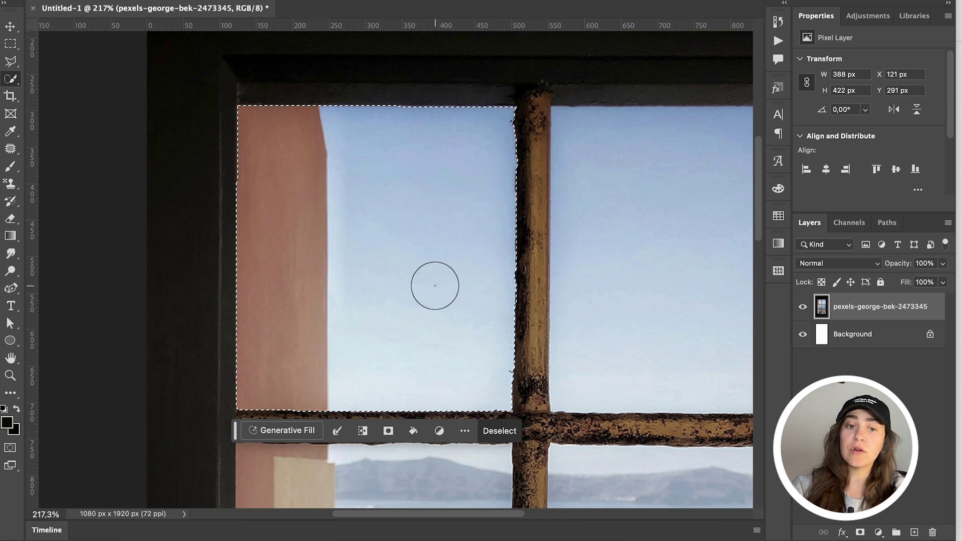
scroll(449, 292, down, 3)
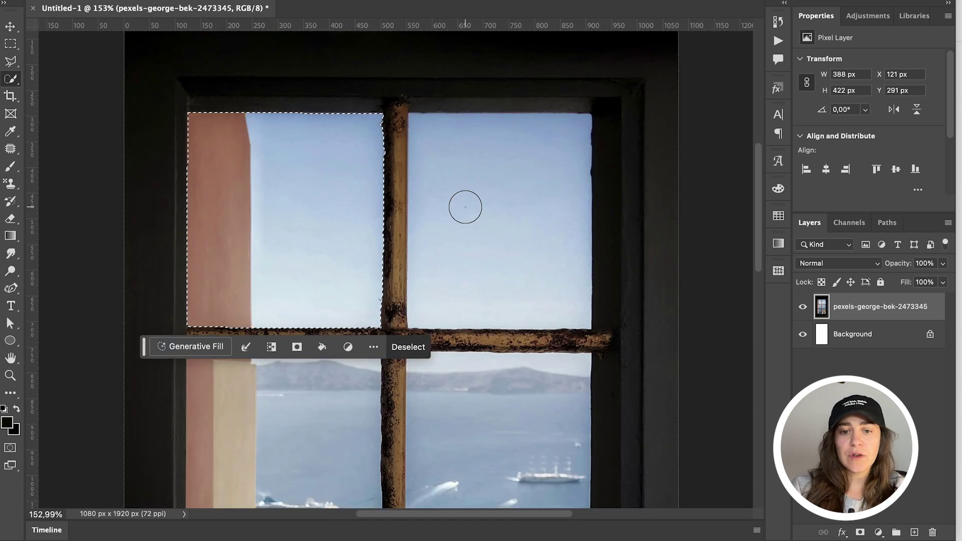
drag(450, 171, 464, 178)
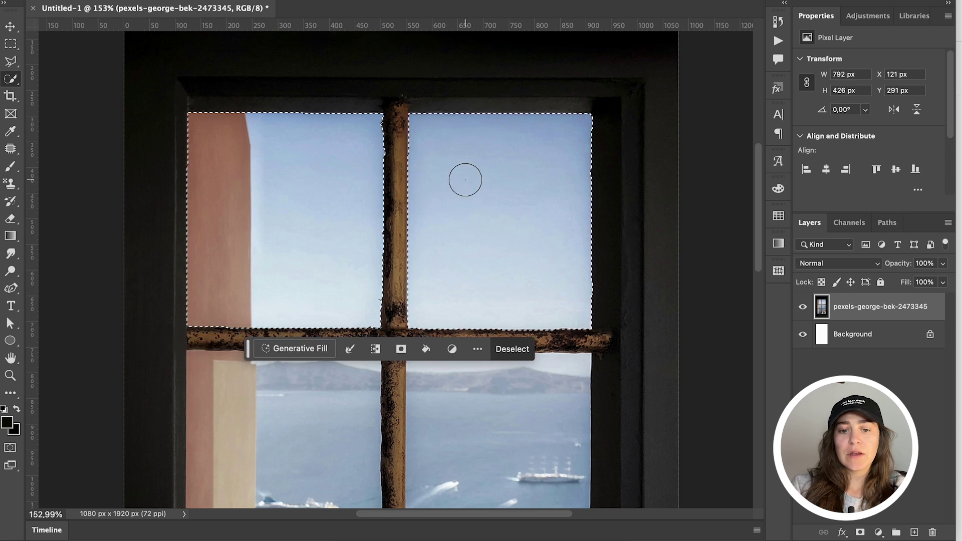
- Add the middle and lower window panes to the selection
scroll(490, 255, down, 1)
scroll(489, 255, down, 5)
click(491, 268)
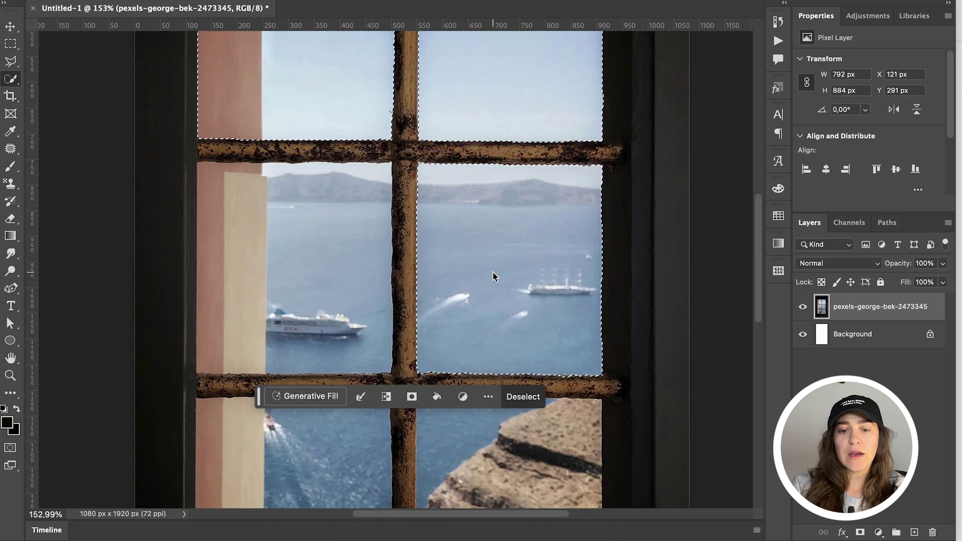
click(292, 245)
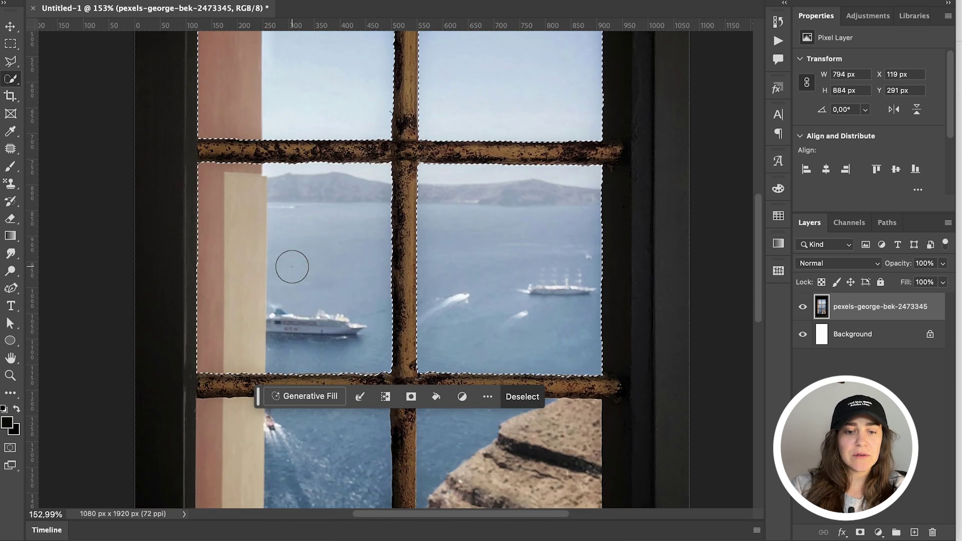
scroll(292, 262, down, 5)
scroll(292, 262, left, 1)
scroll(292, 266, down, 1)
click(337, 318)
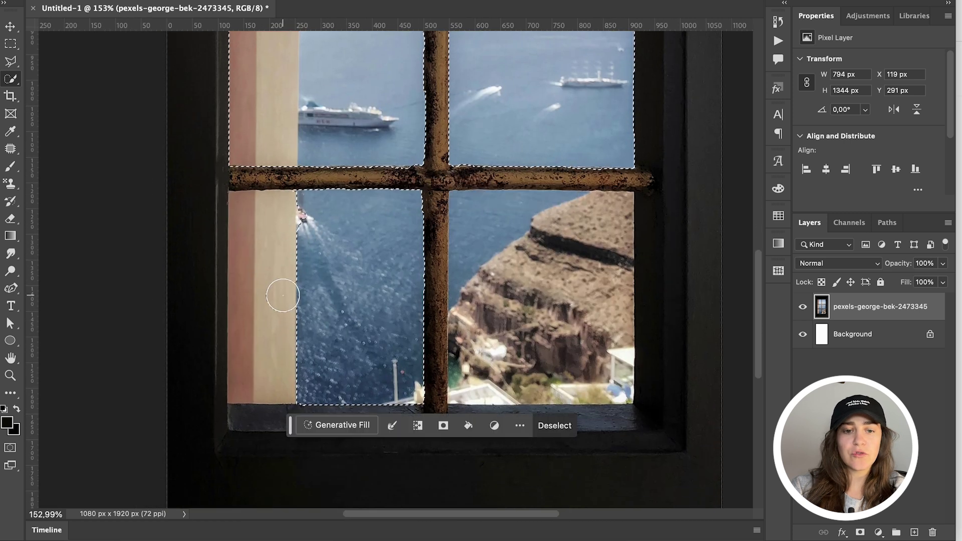
mouse_move(533, 301)
mouse_down()
mouse_move(517, 254)
mouse_move(531, 234)
mouse_move(591, 249)
mouse_move(576, 251)
mouse_move(570, 295)
mouse_move(541, 339)
mouse_move(457, 368)
mouse_move(474, 374)
mouse_up()
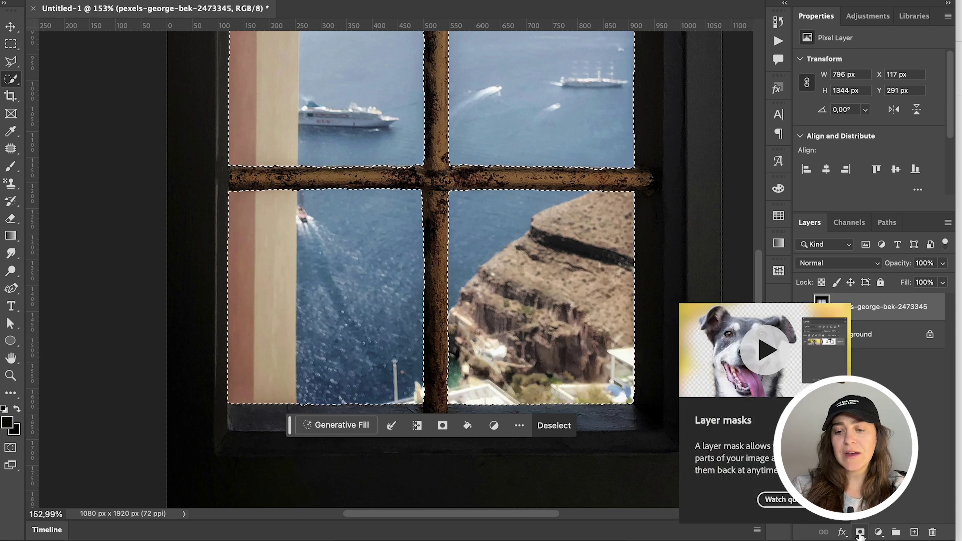
- Mask out the window panes with an inverted layer mask and hide the white Background layer
click(859, 534)
scroll(630, 275, down, 5)
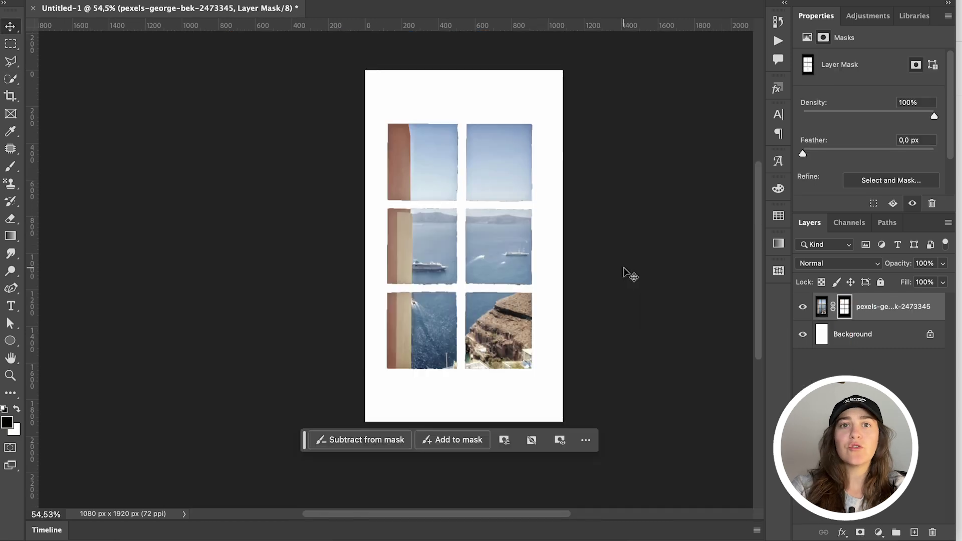
key(ctrl+i)
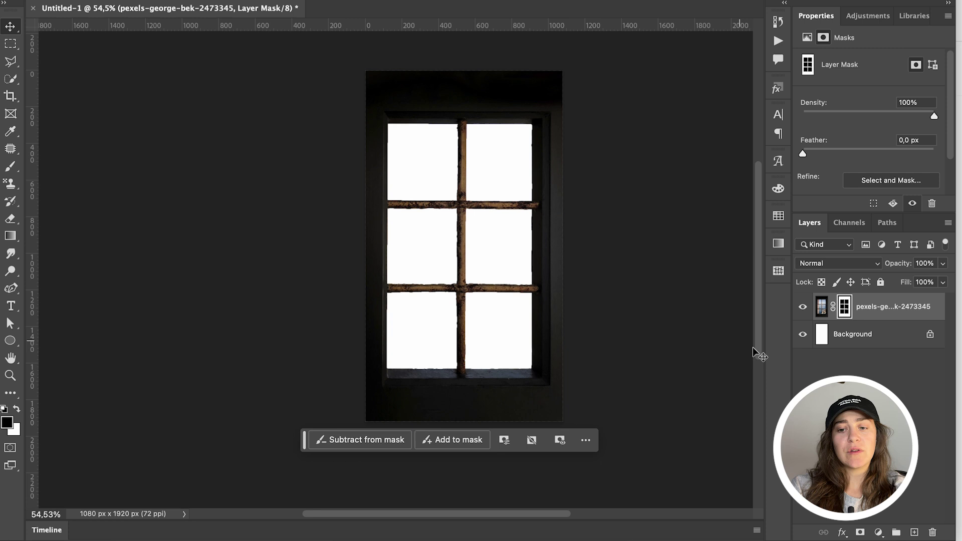
click(803, 335)
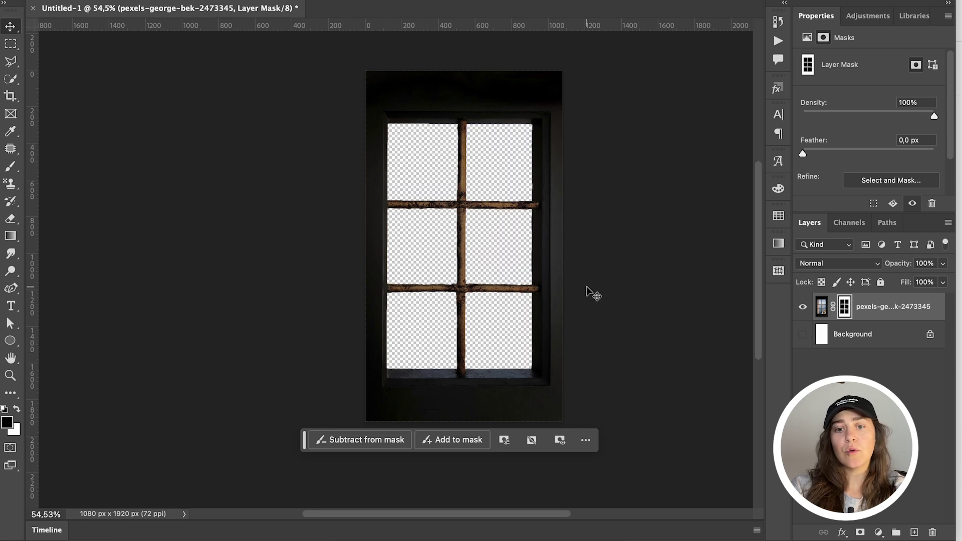
scroll(323, 222, right, 3)
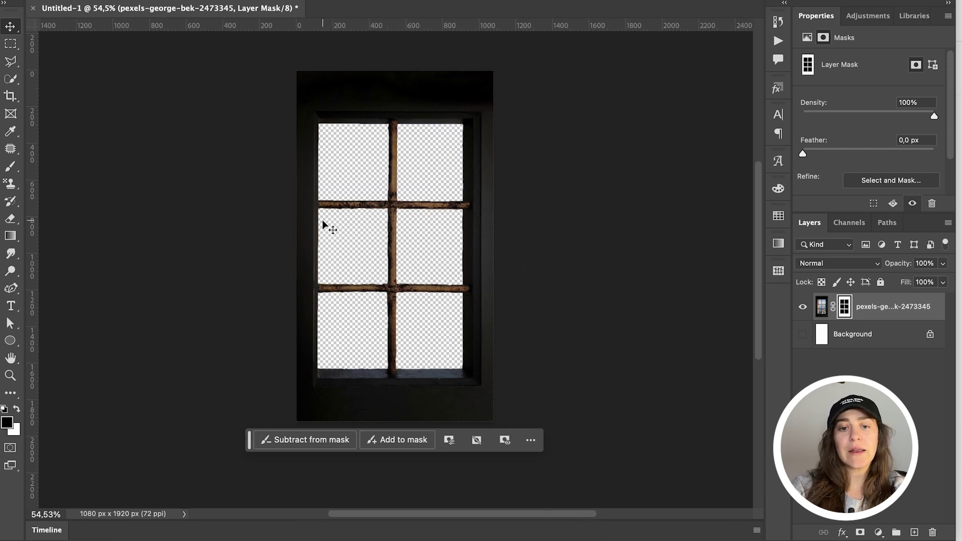
key(super+n)
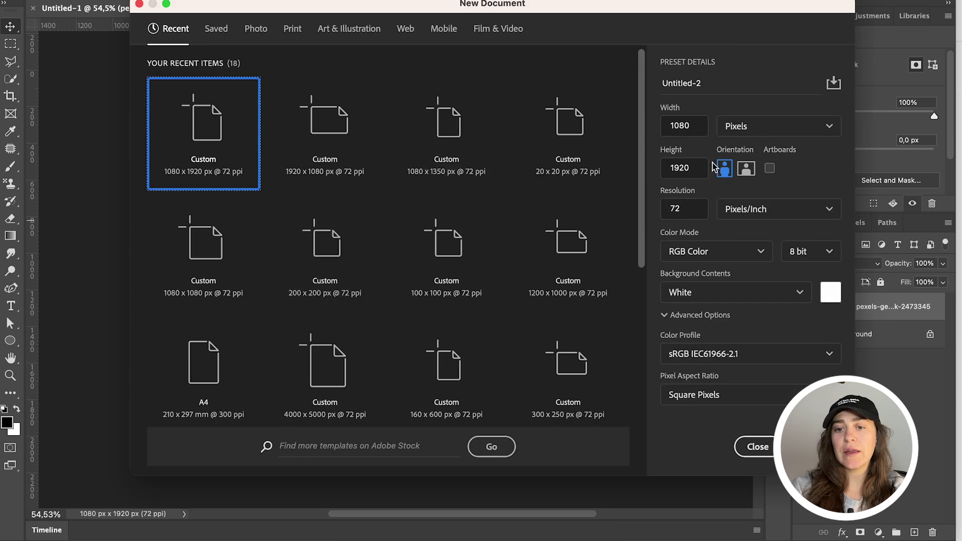
- Create a blank 1920 × 1080 px landscape document
click(746, 171)
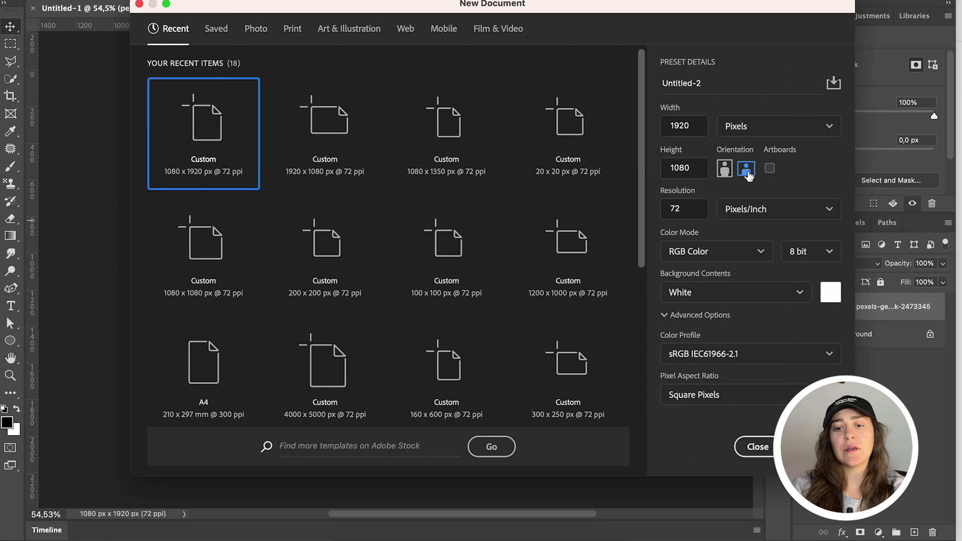
key(Return)
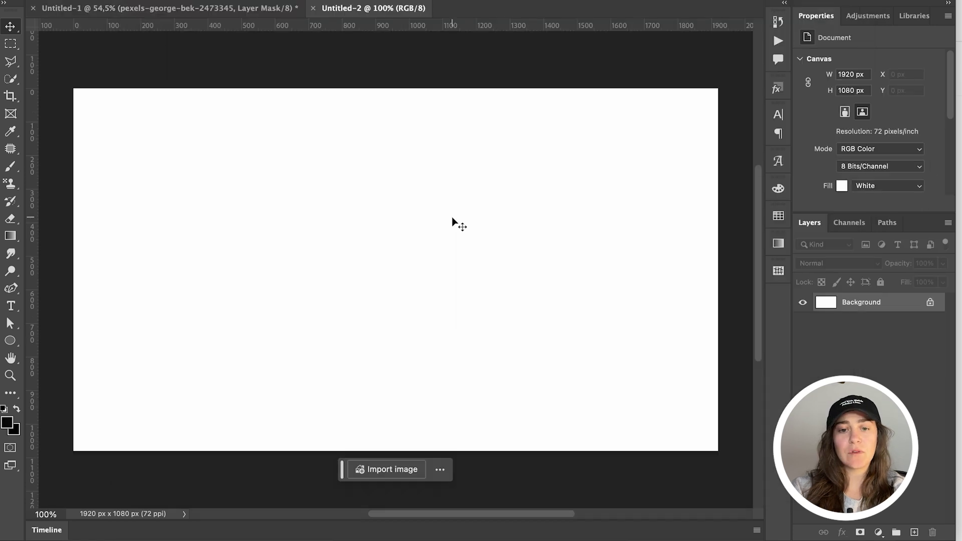
key(super+o)
key(Escape)
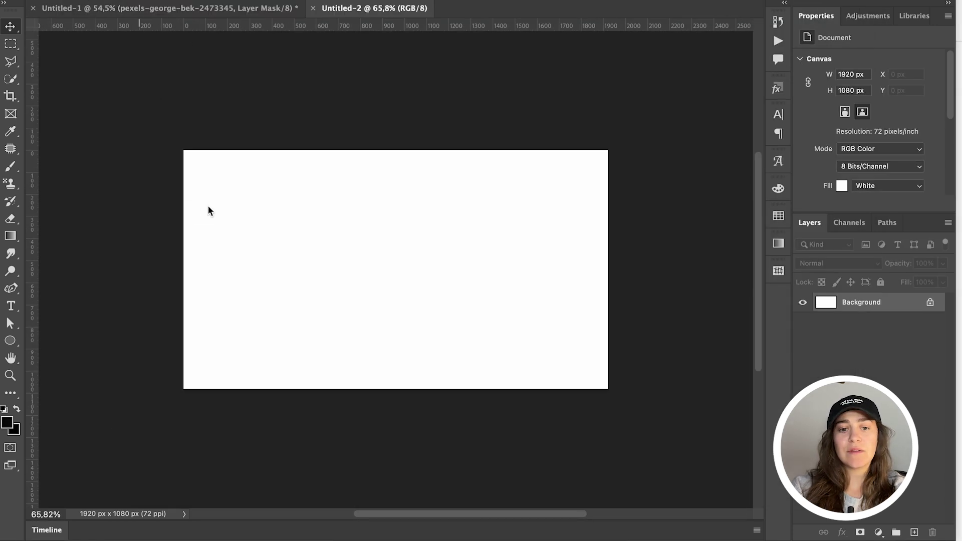
- Place the poppy field photo centred on the landscape canvas as a smart object
click(371, 409)
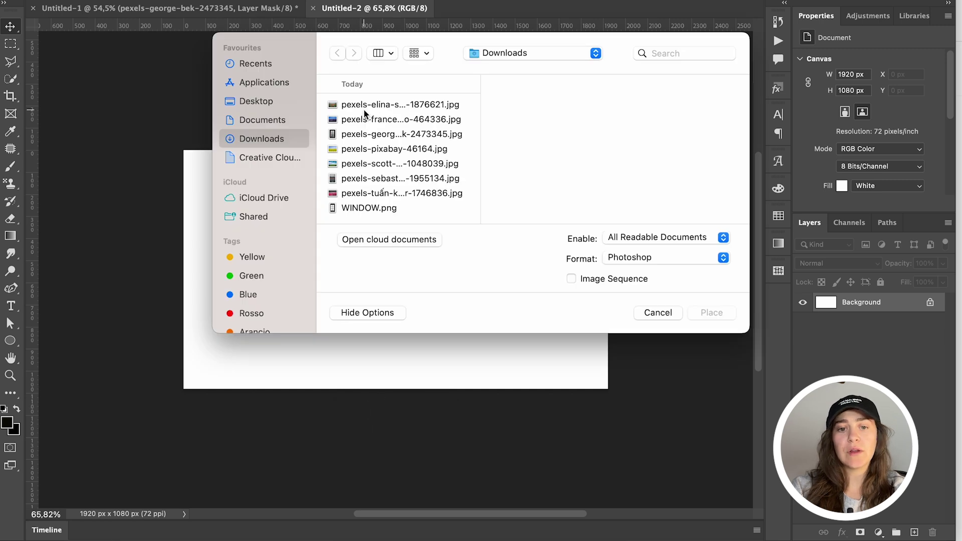
click(364, 105)
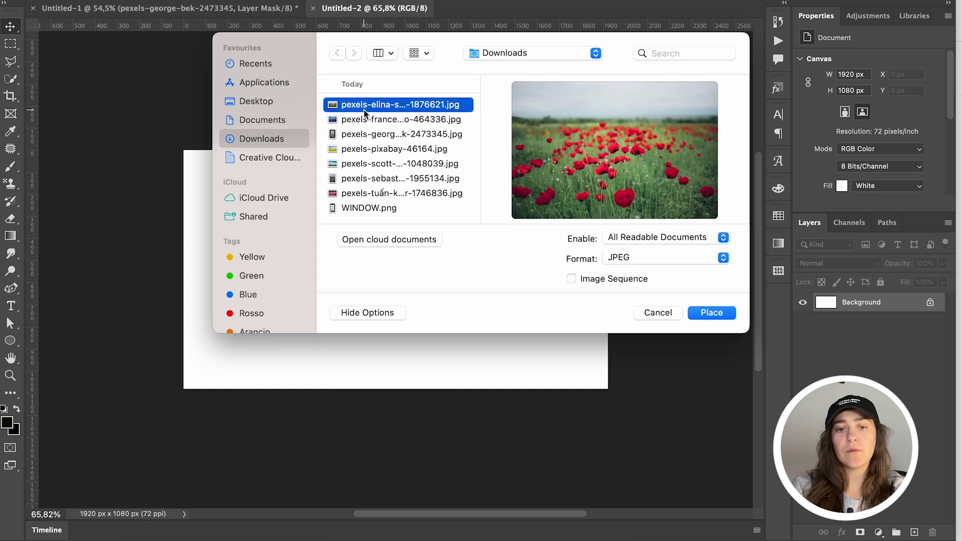
click(706, 313)
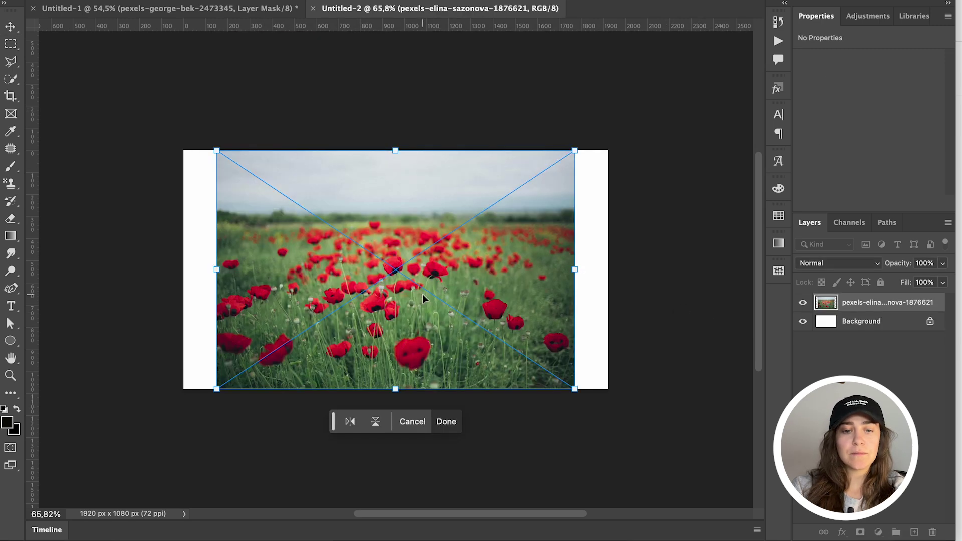
key(Return)
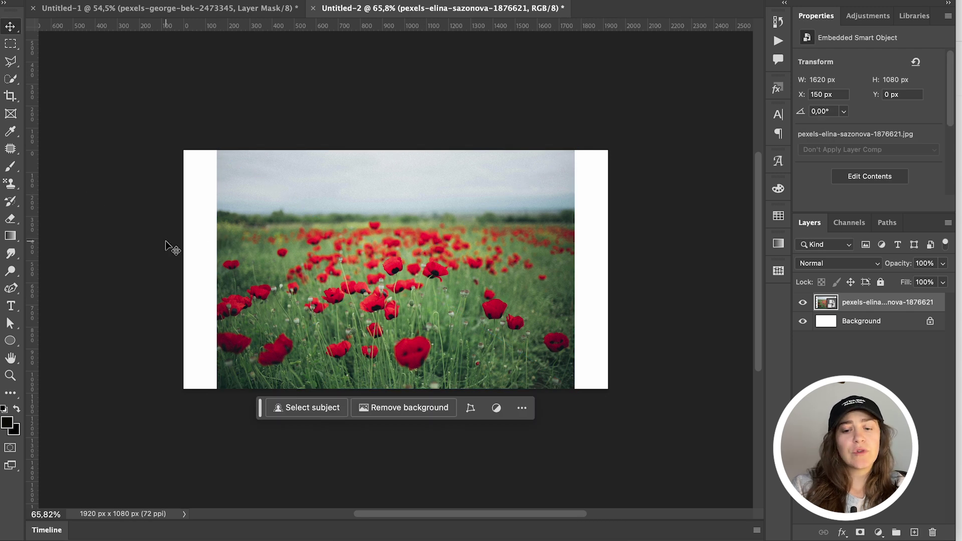
key(l)
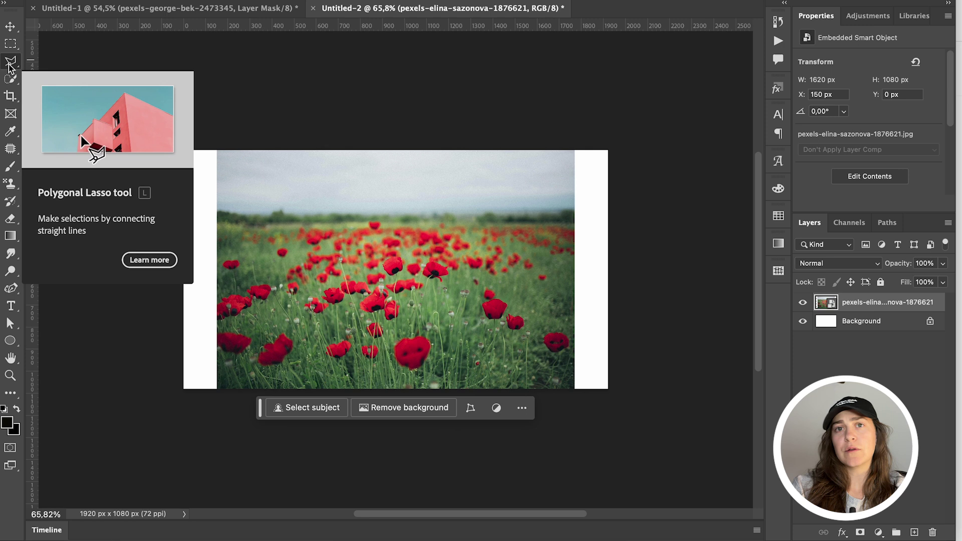
- Trace the horizon from the left edge across the poppy field with polygonal lasso points
click(210, 211)
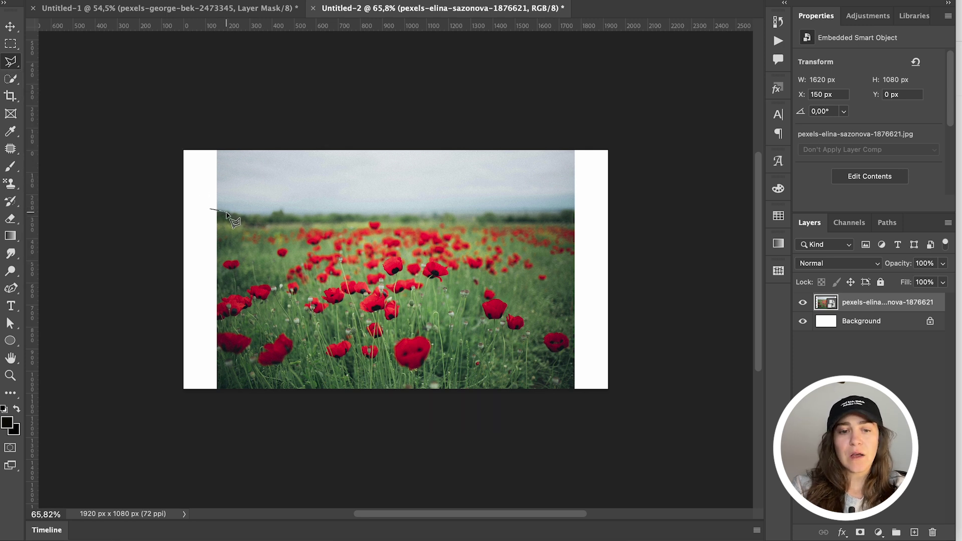
click(270, 220)
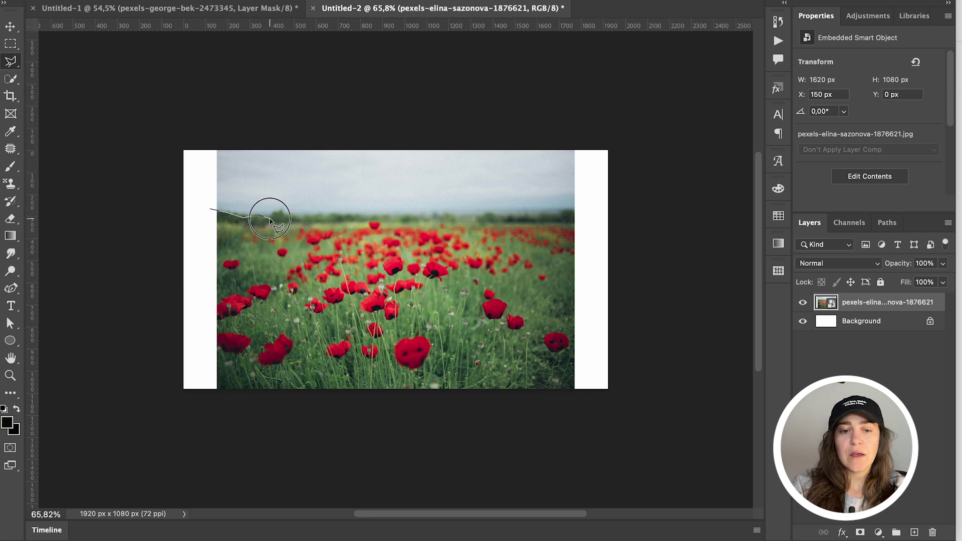
click(277, 213)
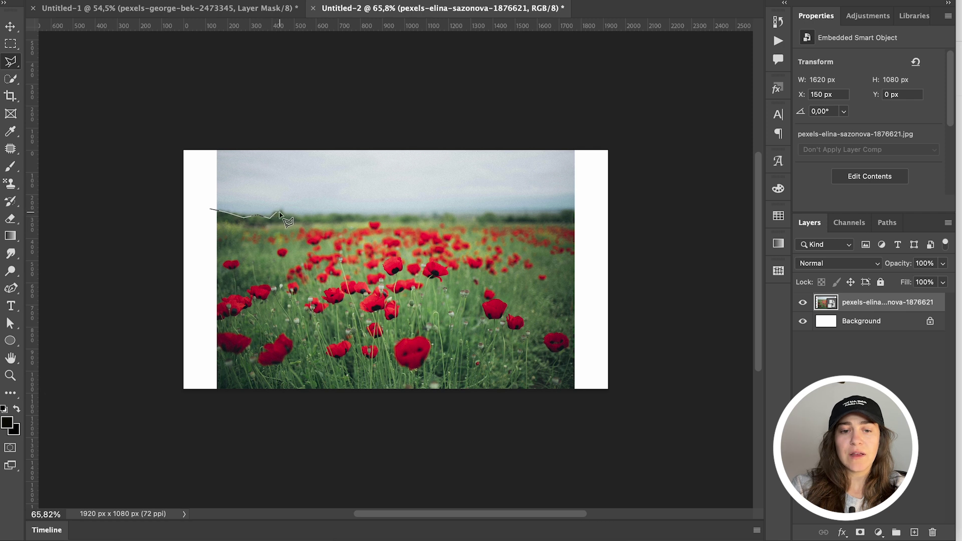
click(304, 221)
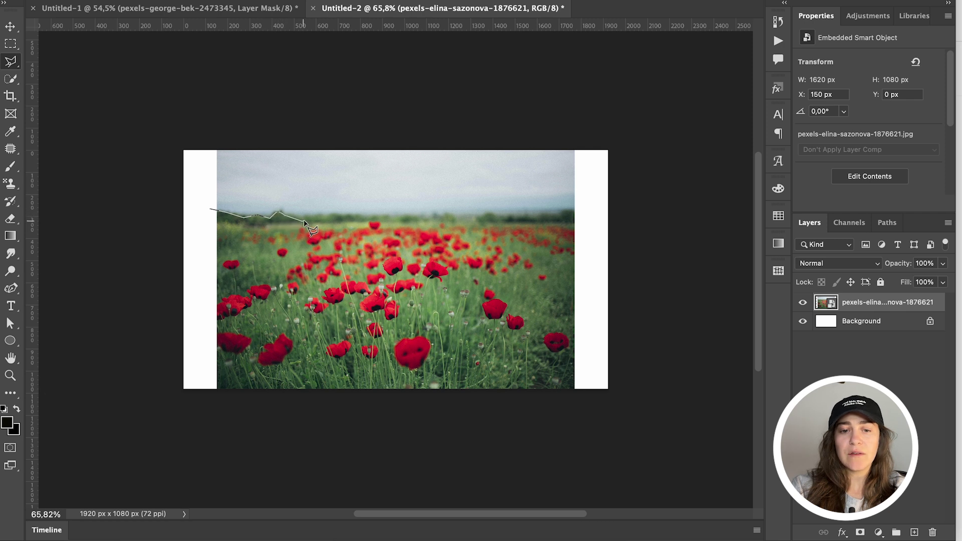
click(314, 217)
click(360, 216)
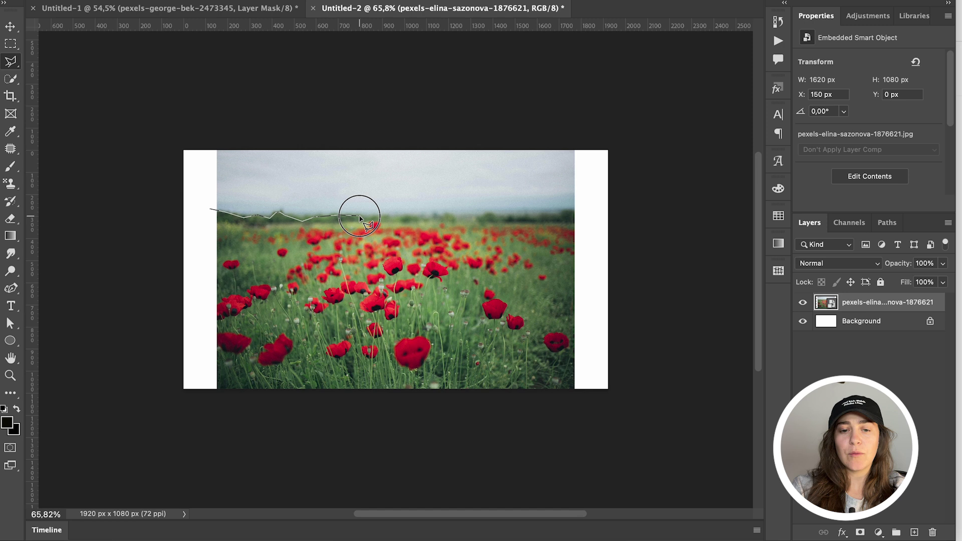
click(377, 216)
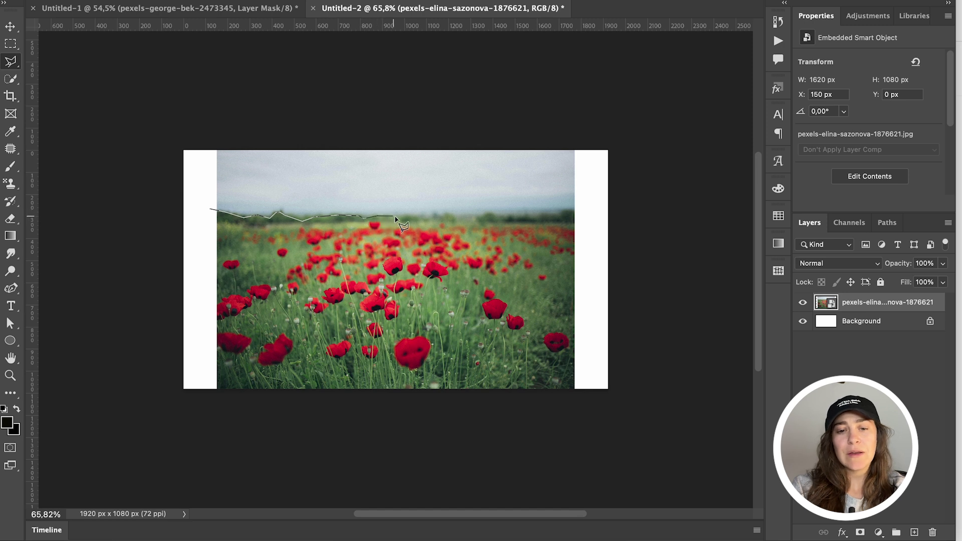
click(396, 219)
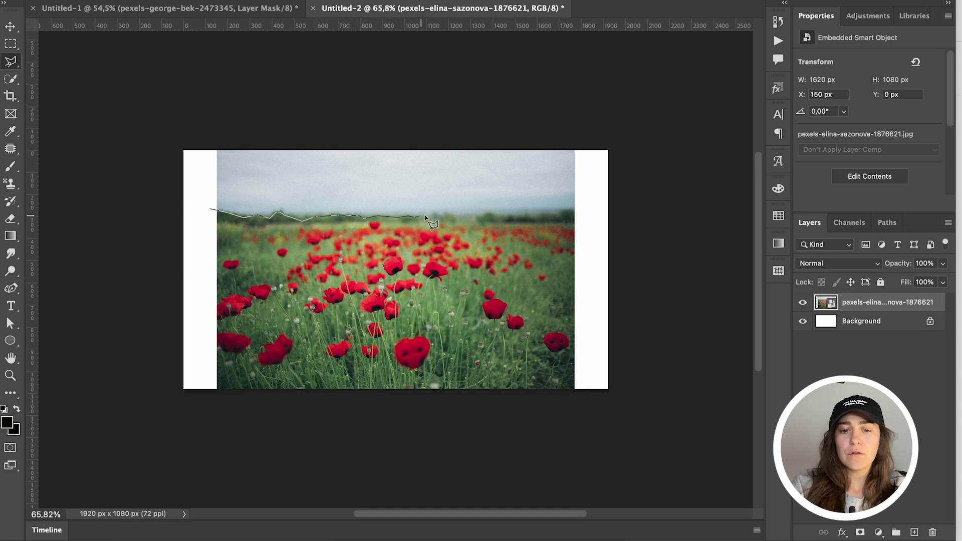
click(426, 216)
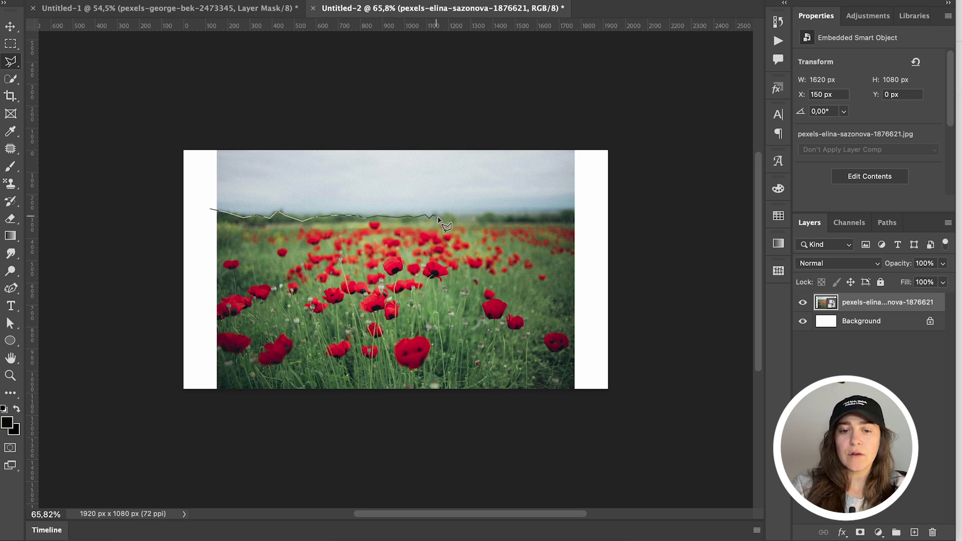
click(440, 218)
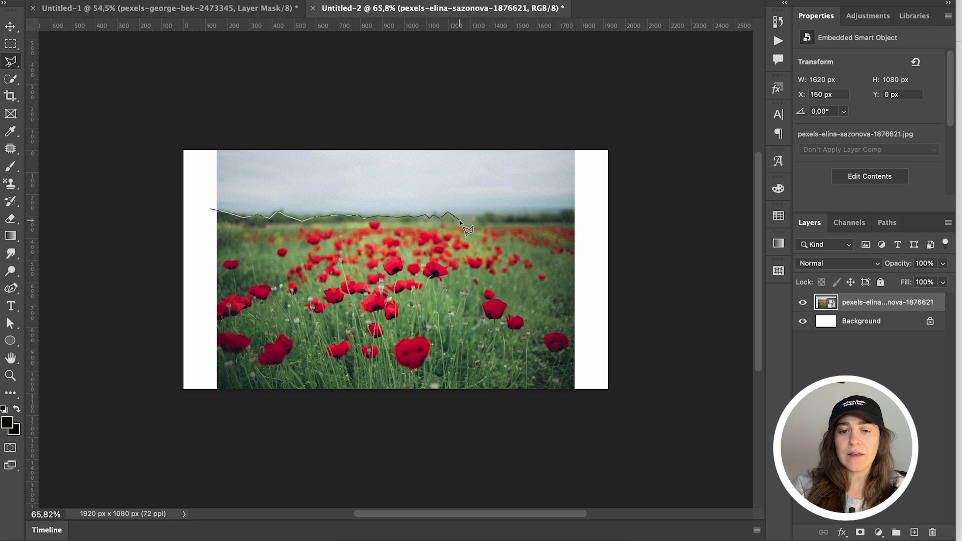
- Follow the right-hand hilltops, run down the right edge and across the bottom, closing the selection
click(458, 220)
click(479, 218)
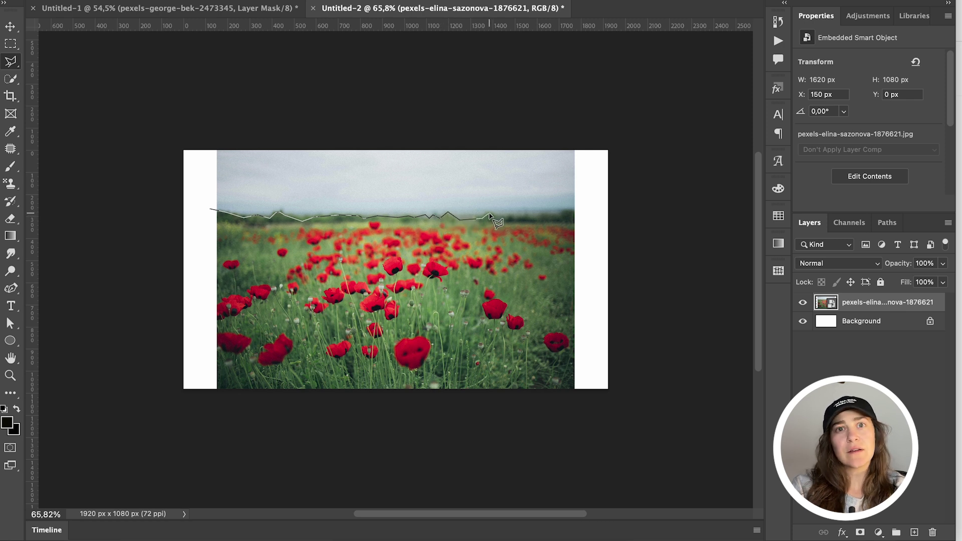
click(490, 215)
click(506, 220)
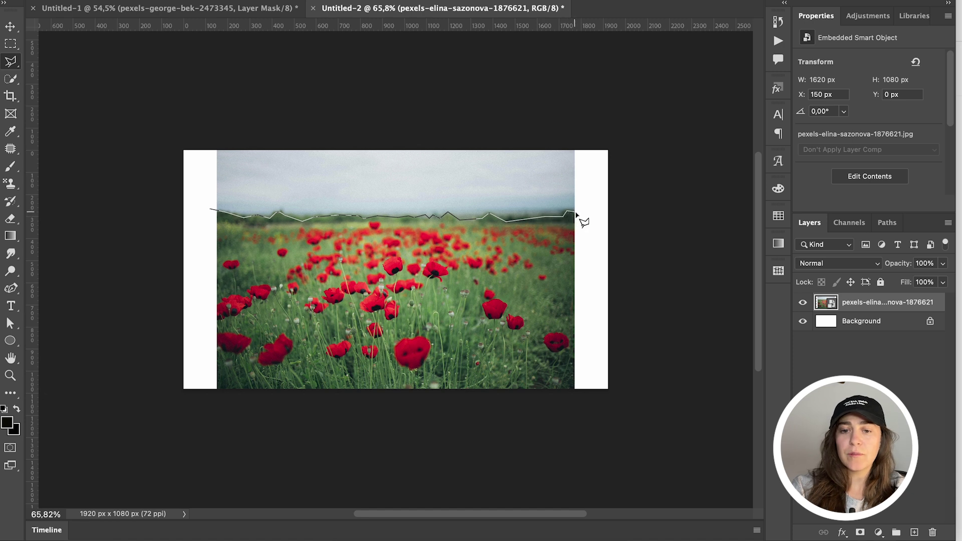
click(576, 211)
click(577, 393)
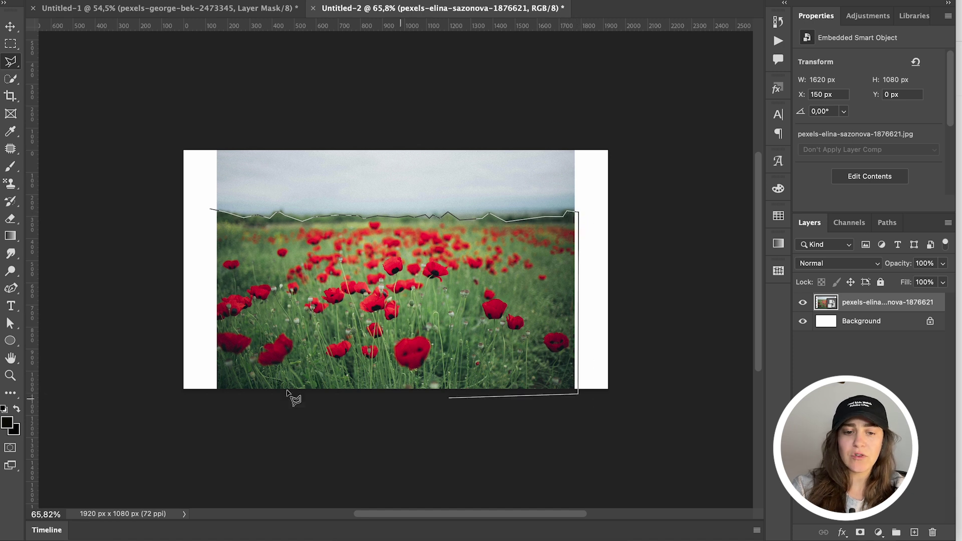
click(204, 397)
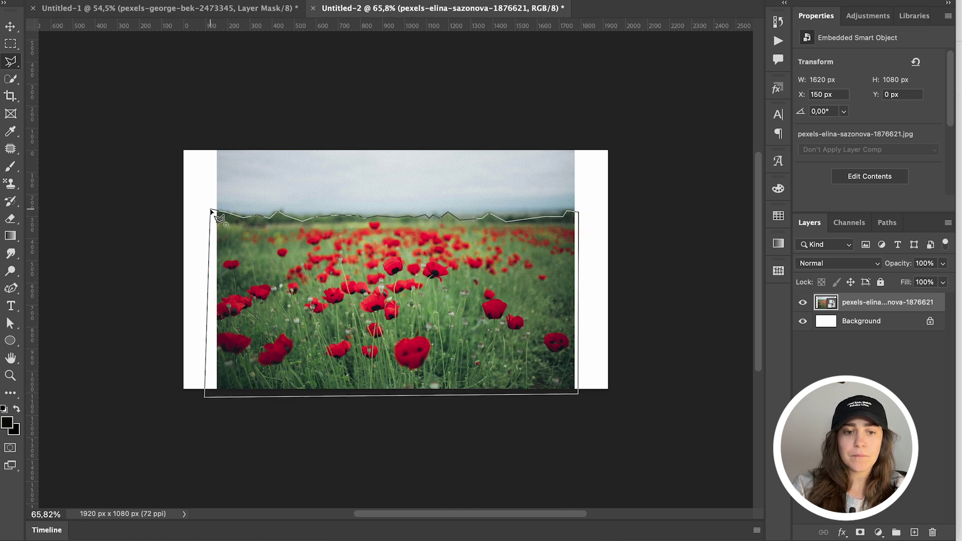
click(211, 210)
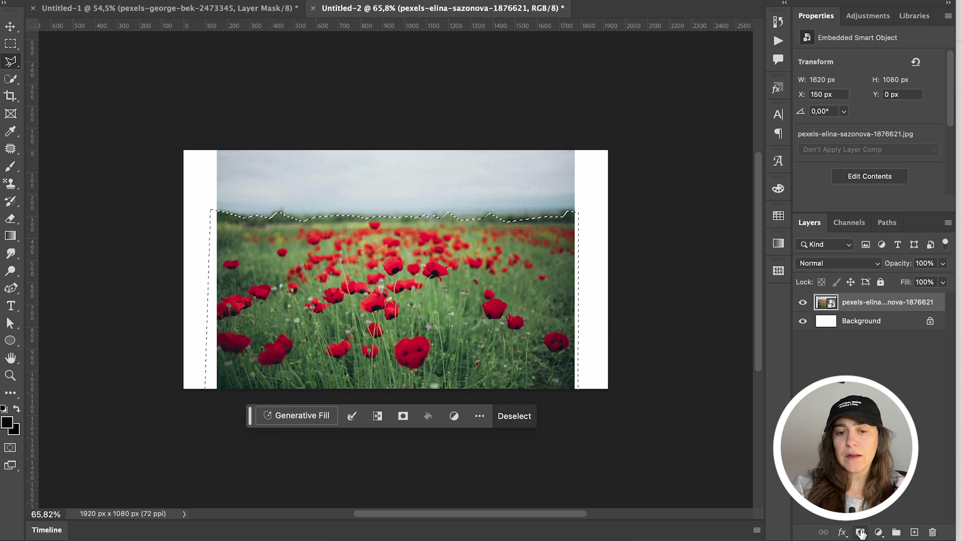
- Mask the poppy photo's sky, hide Background, and stretch the field across the canvas width, nudged up
click(860, 532)
click(803, 321)
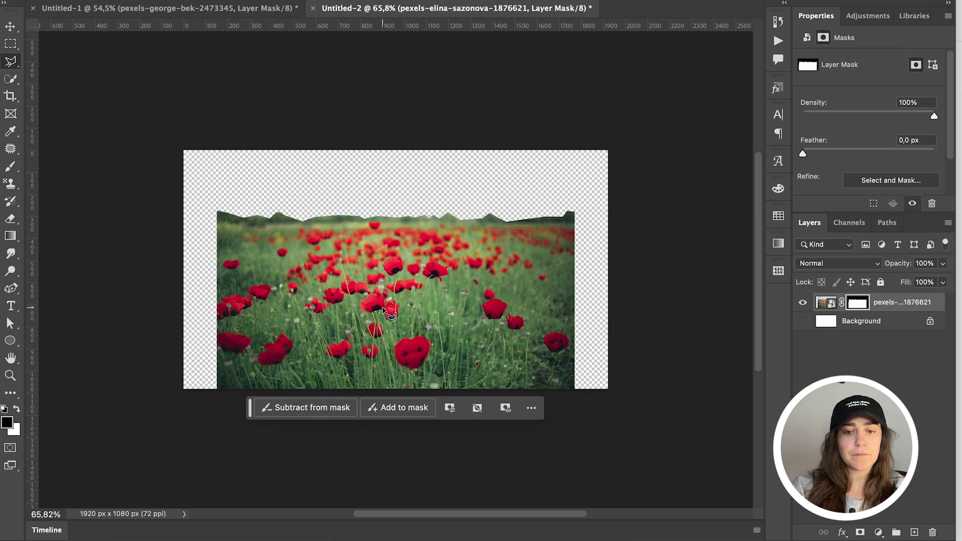
key(v)
key(ctrl+t)
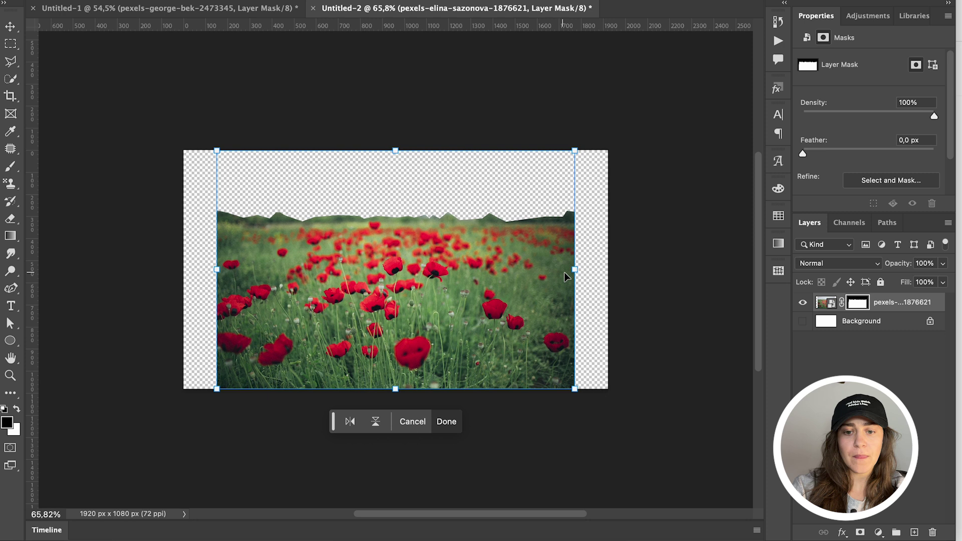
drag(575, 271, 608, 276)
drag(531, 320, 528, 301)
key(Return)
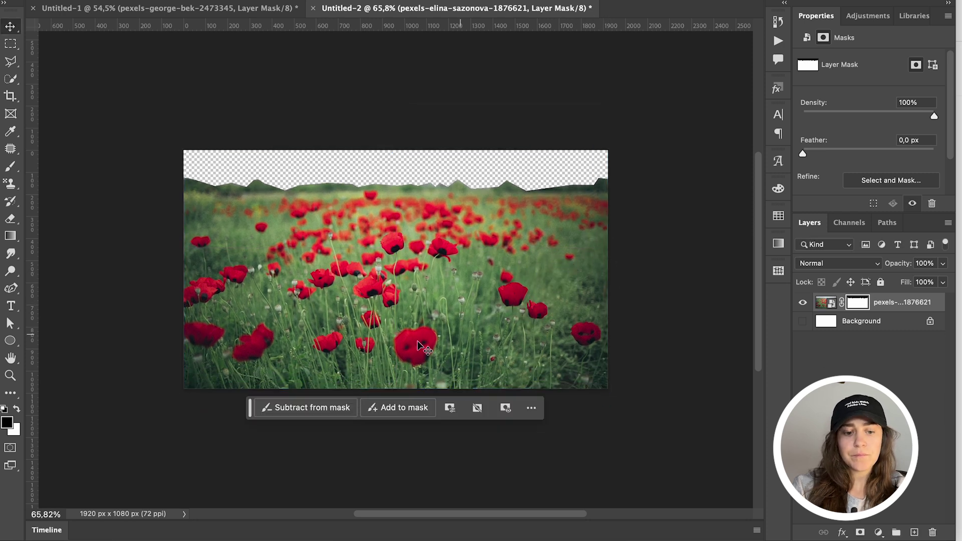
- Export the masked poppy field as a PNG-24 named FLOWERS_1.png in Downloads via Save for Web
key(super+alt+shift+s)
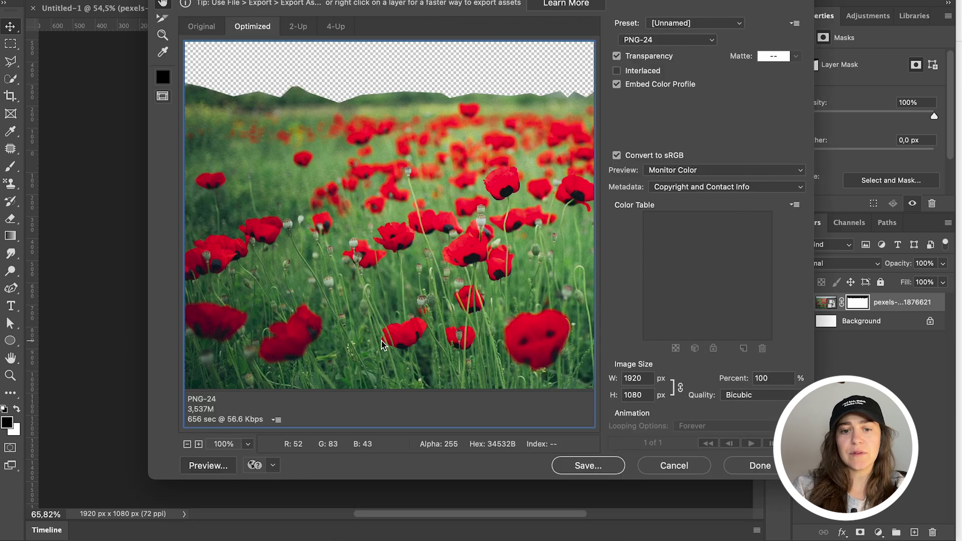
key(Return)
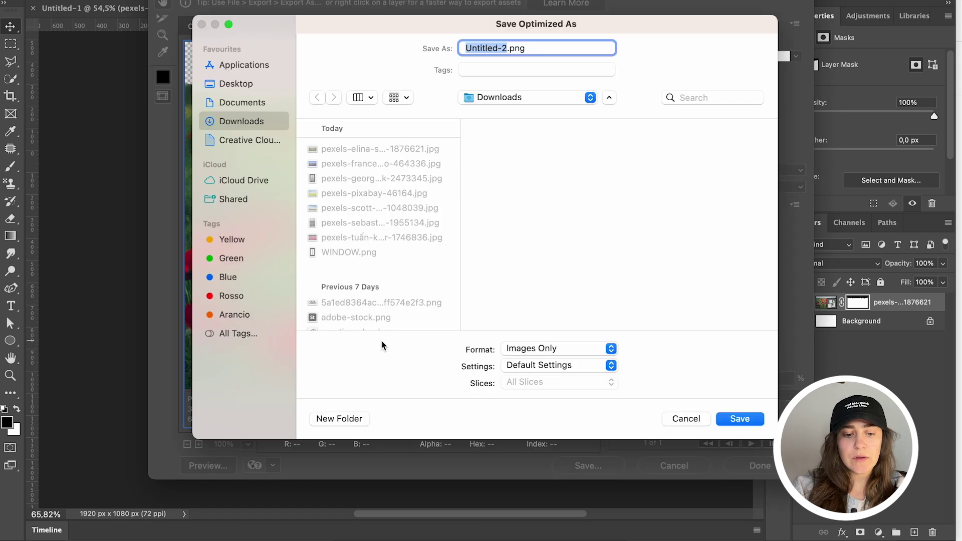
text(Fl)
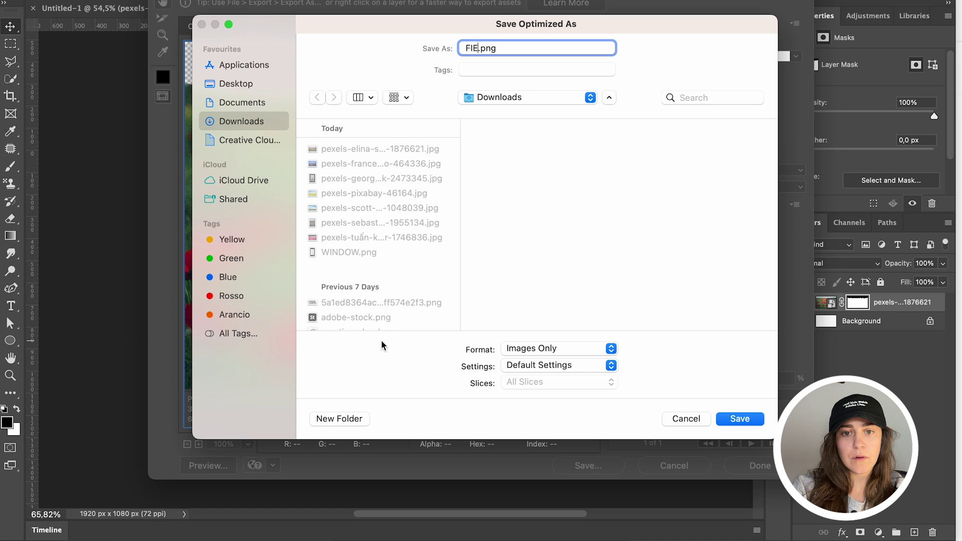
text(OWERS_1)
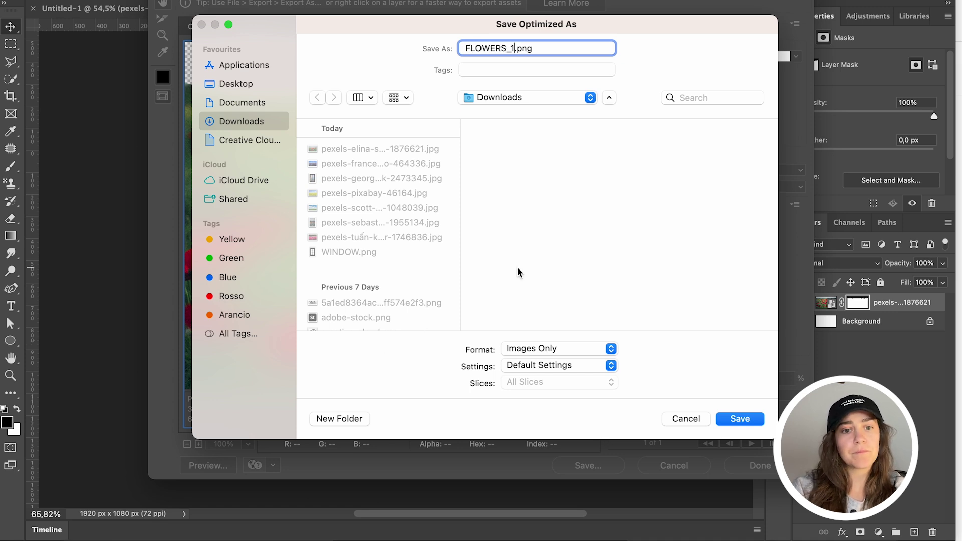
key(Return)
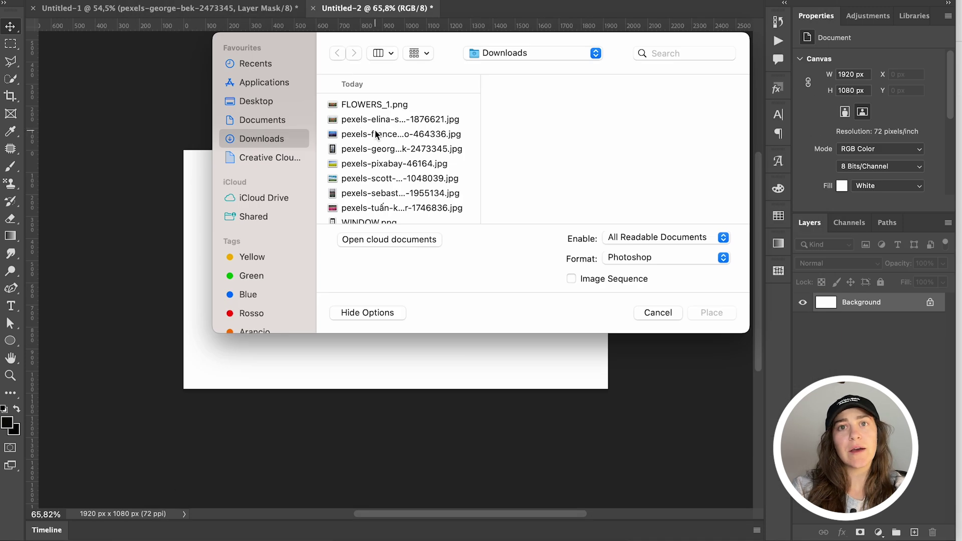
- Place the lupine field photo into Untitled-2 and commit it
click(372, 135)
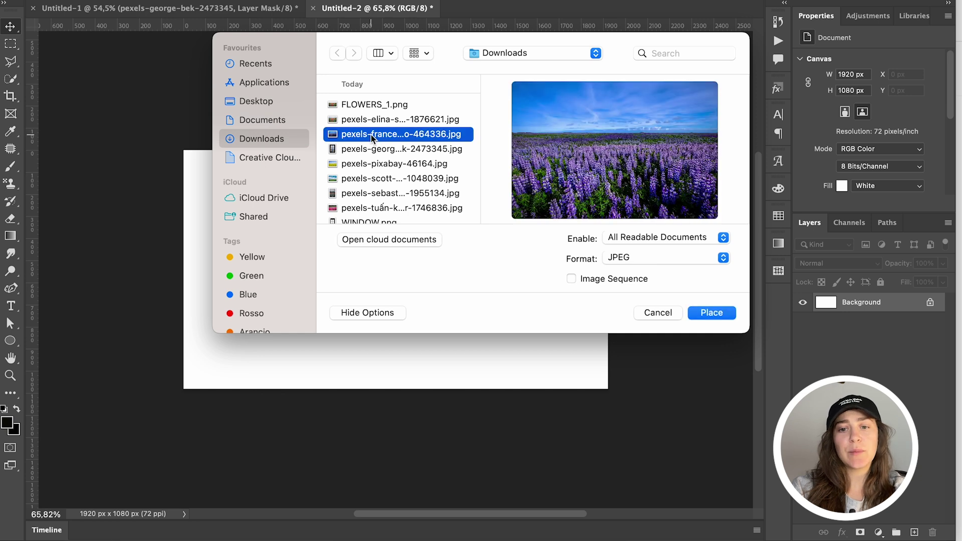
click(712, 313)
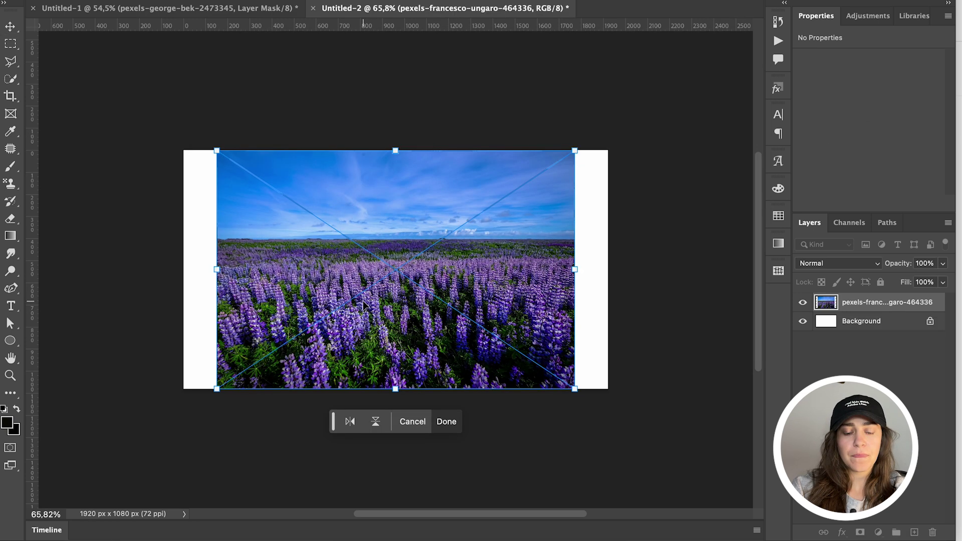
key(Return)
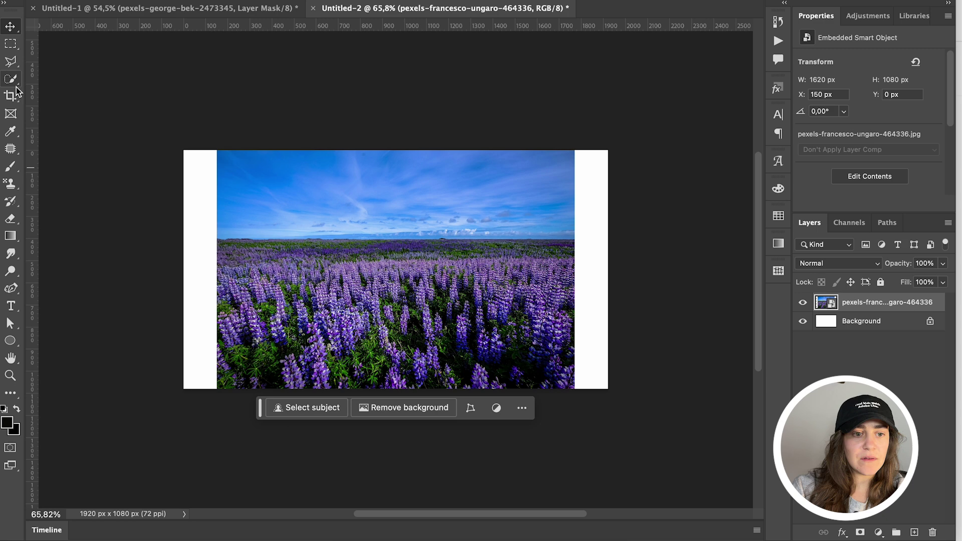
- Trace the lupine horizon with the Polygonal Lasso and hide the Background layer
key(l)
click(200, 228)
key(ctrl+plus)
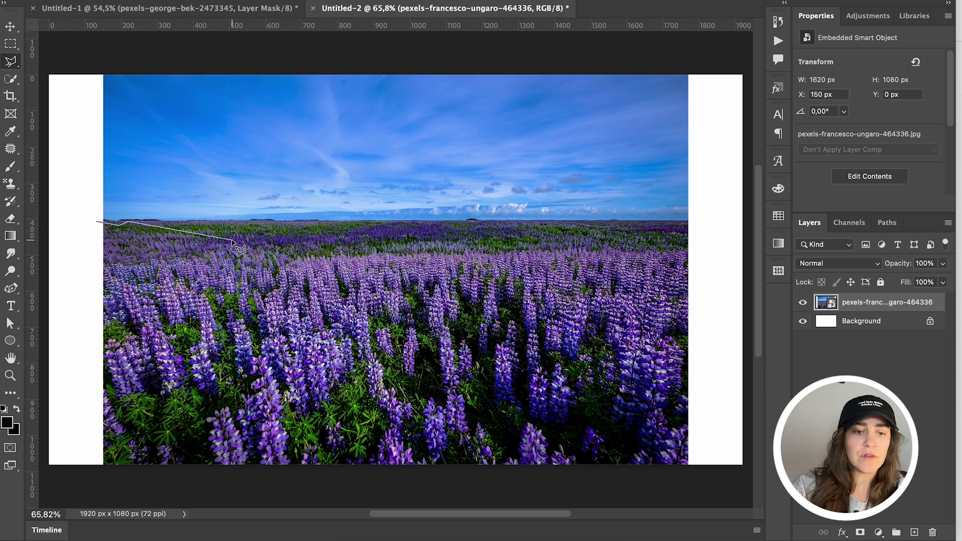
scroll(232, 240, left, 8)
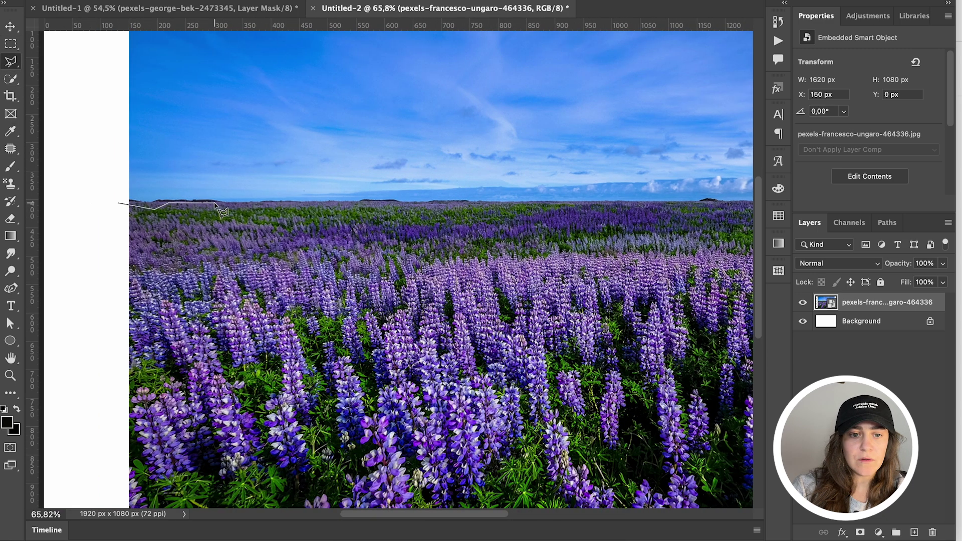
click(219, 203)
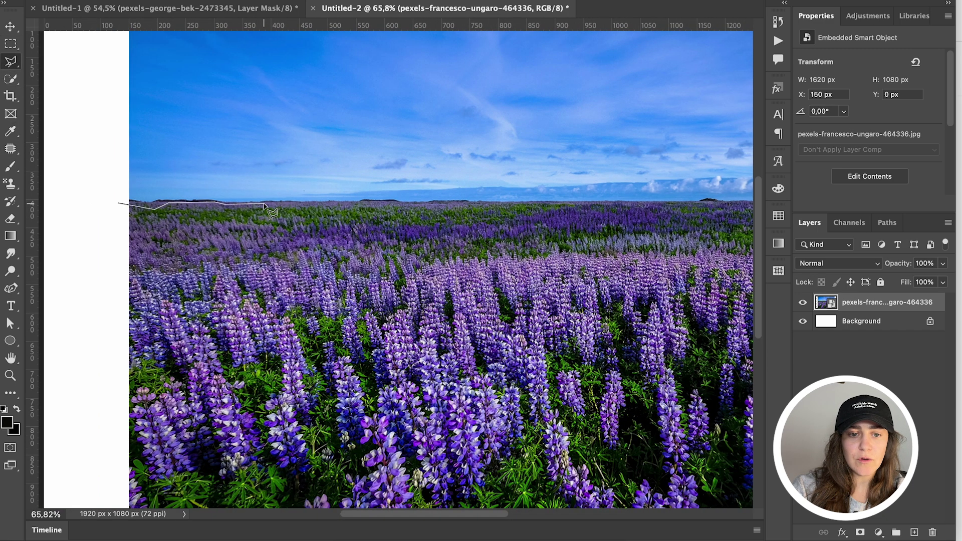
click(363, 201)
click(401, 205)
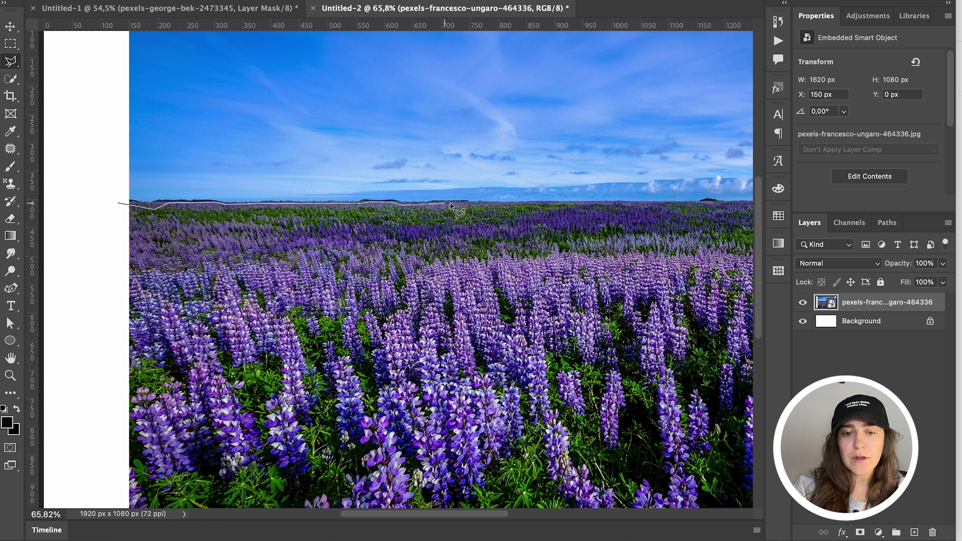
click(473, 204)
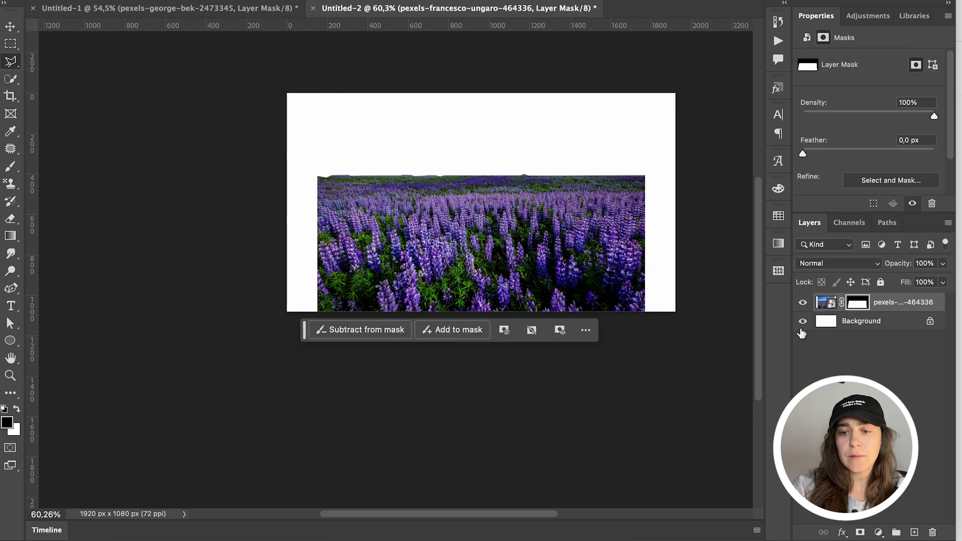
click(803, 321)
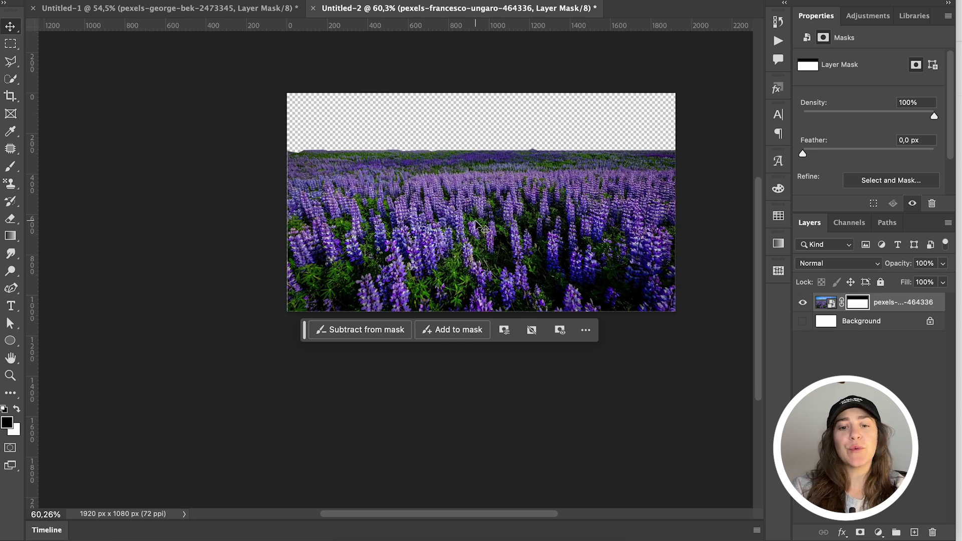
- Outline the mountain ridge of the road photo with the Polygonal Lasso
scroll(501, 220, up, 3)
scroll(501, 220, right, 3)
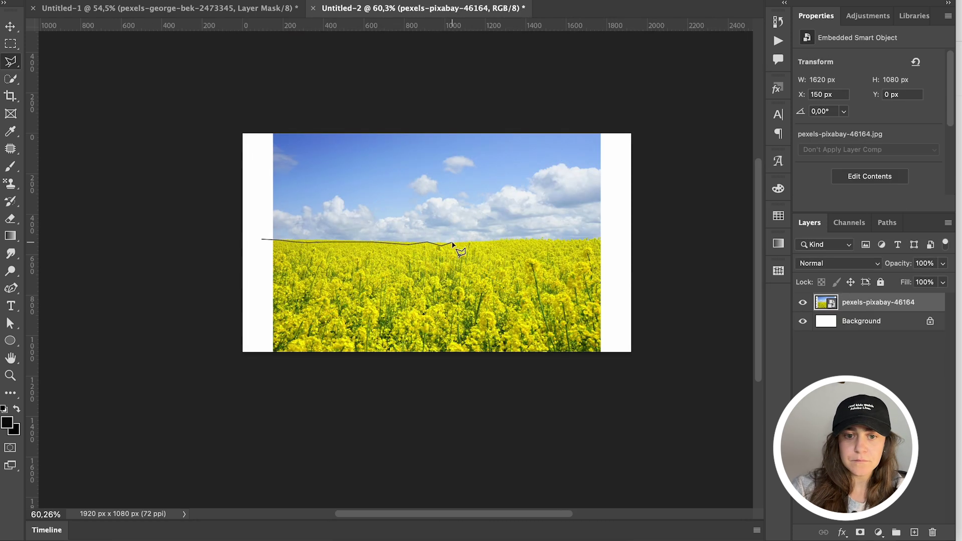
click(264, 242)
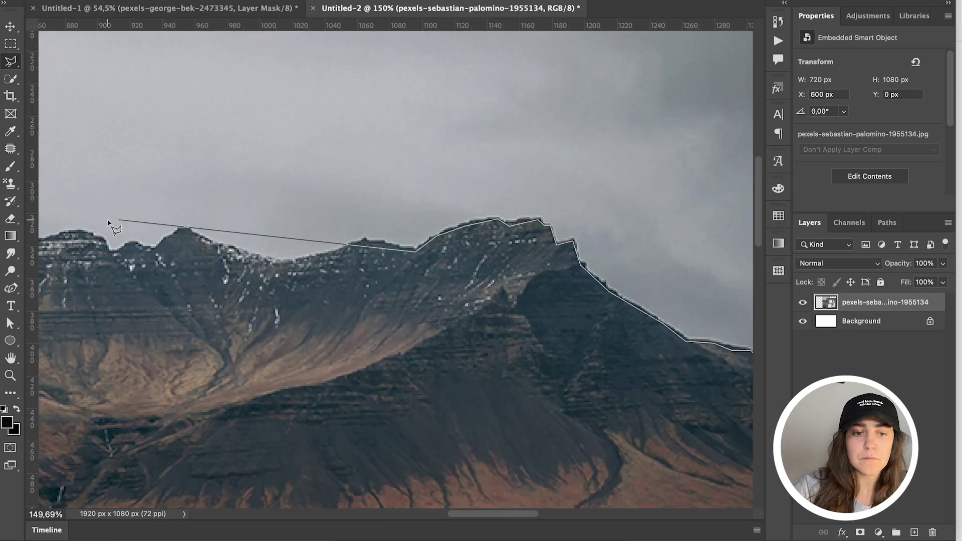
click(266, 228)
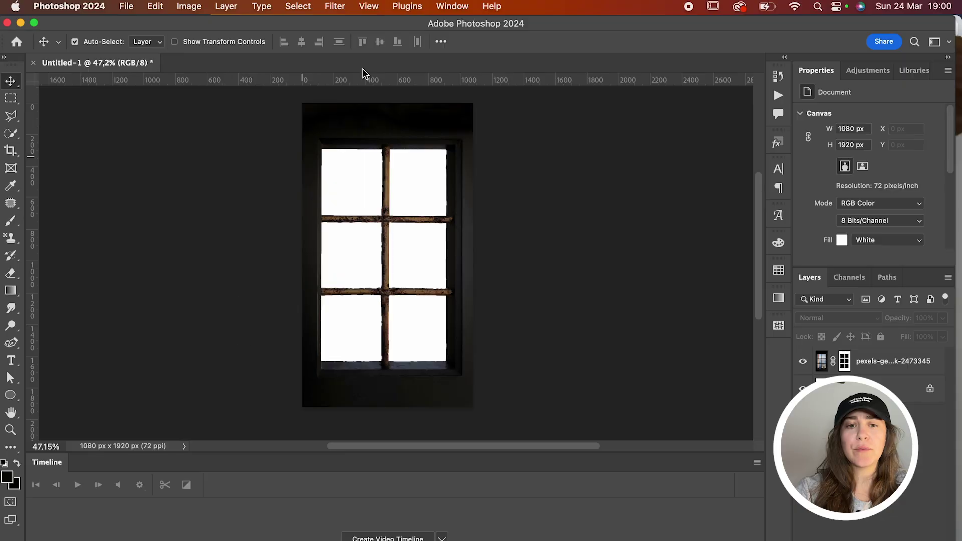
- Show the Timeline panel and create a video timeline for the window document
click(453, 6)
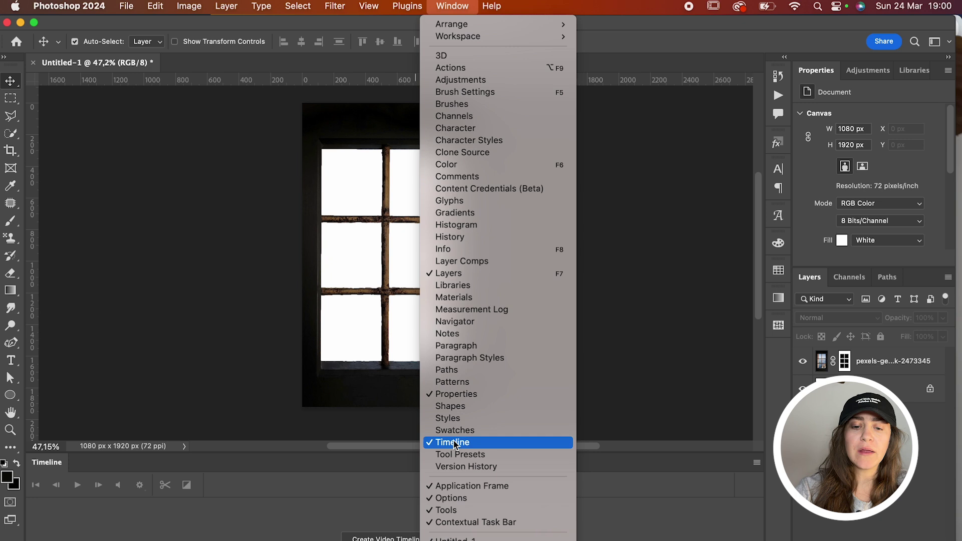
click(685, 337)
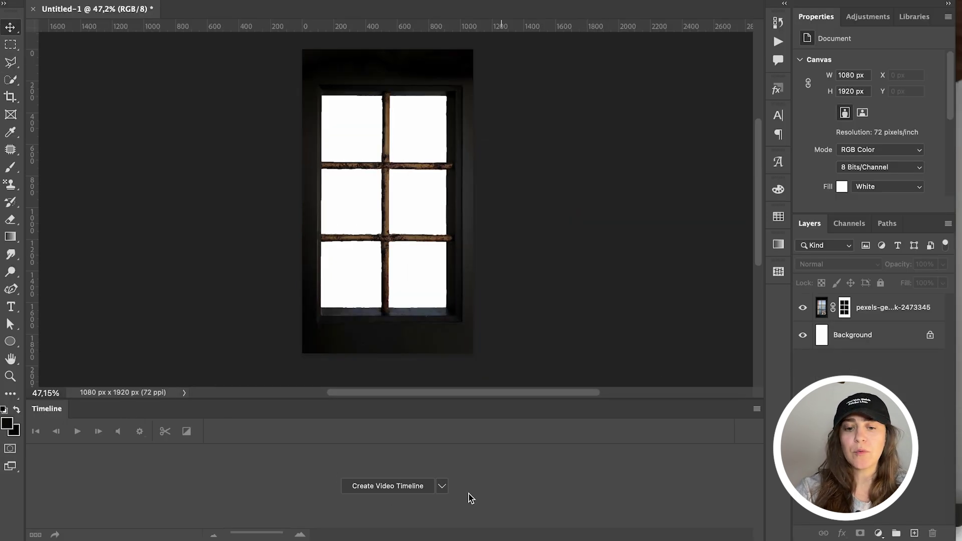
click(441, 486)
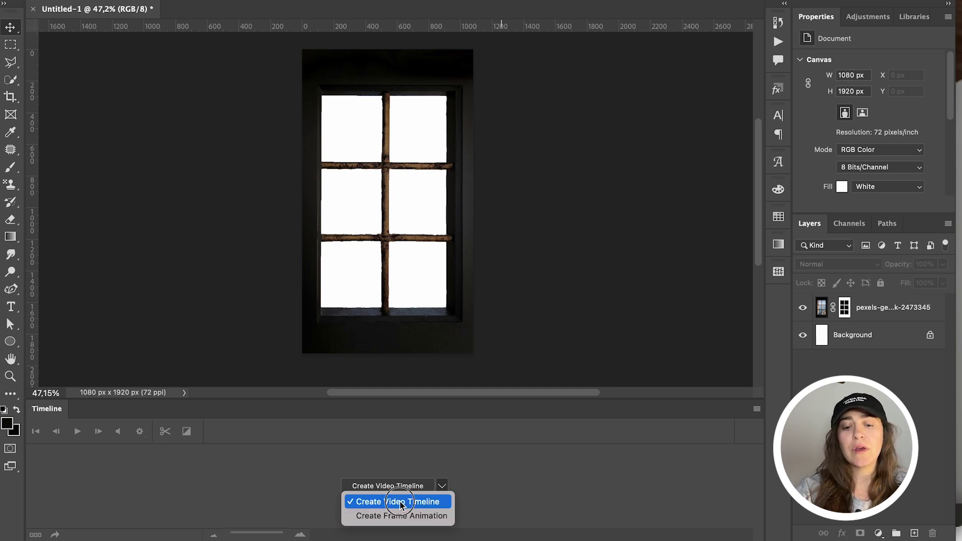
click(381, 496)
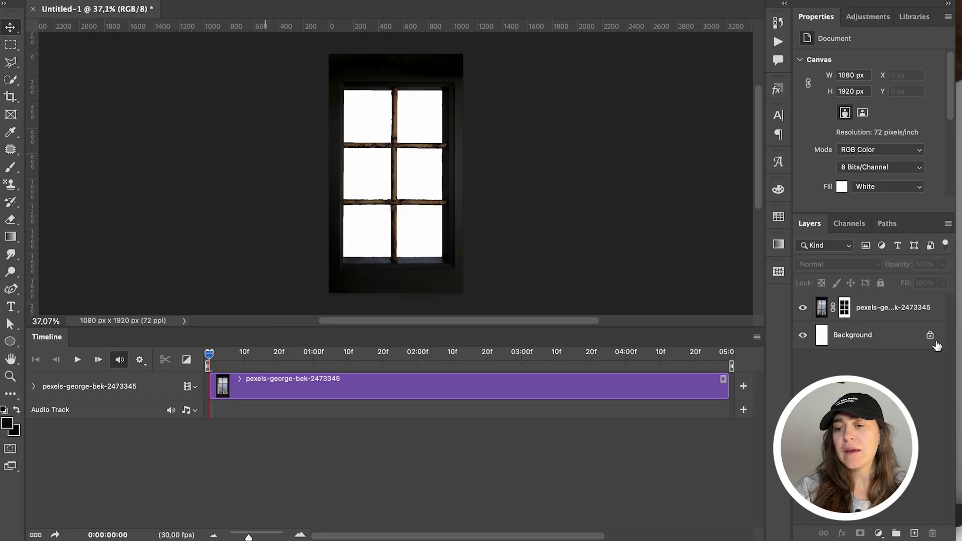
- Delete the Background layer and drop pexels-scott-webb-1048039.jpg from Downloads onto the canvas
click(930, 337)
key(BackSpace)
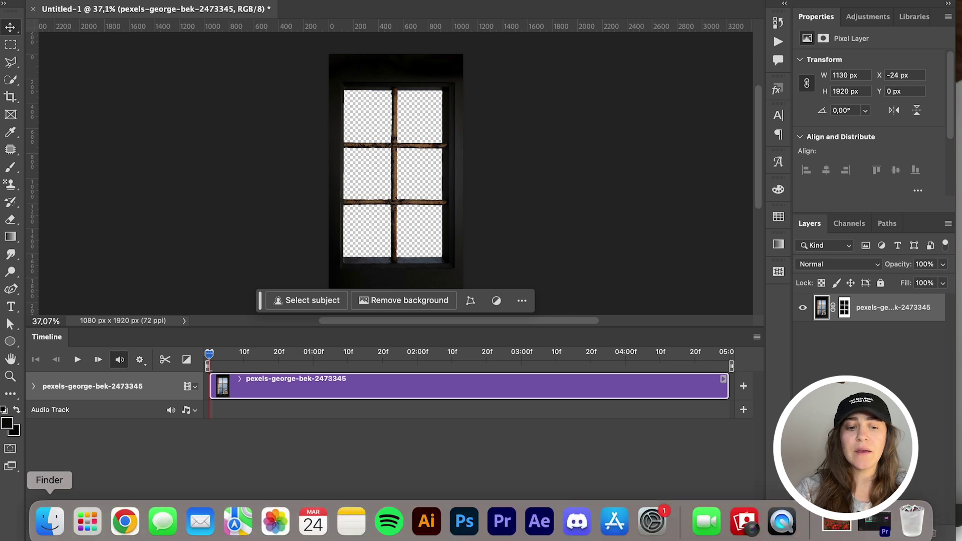
click(47, 517)
click(428, 291)
key(Down)
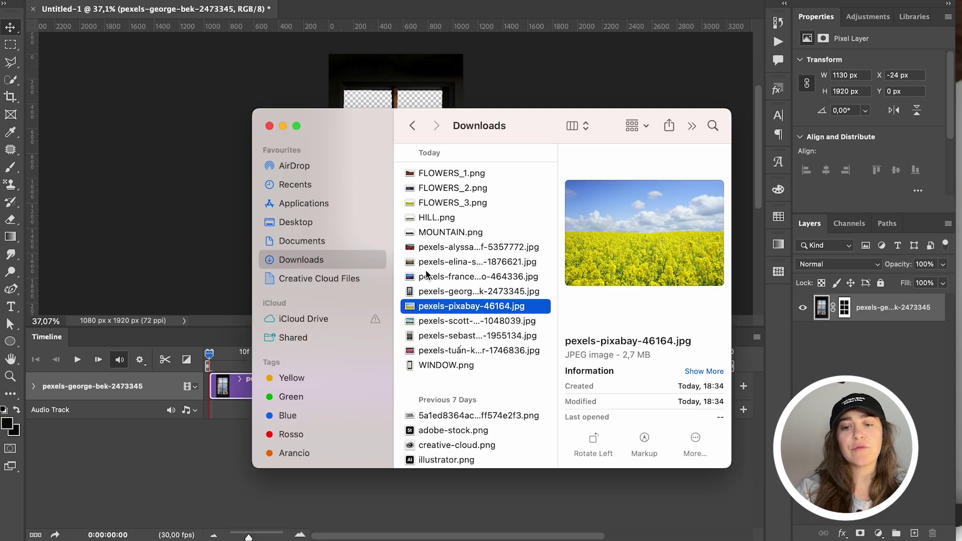
key(Down)
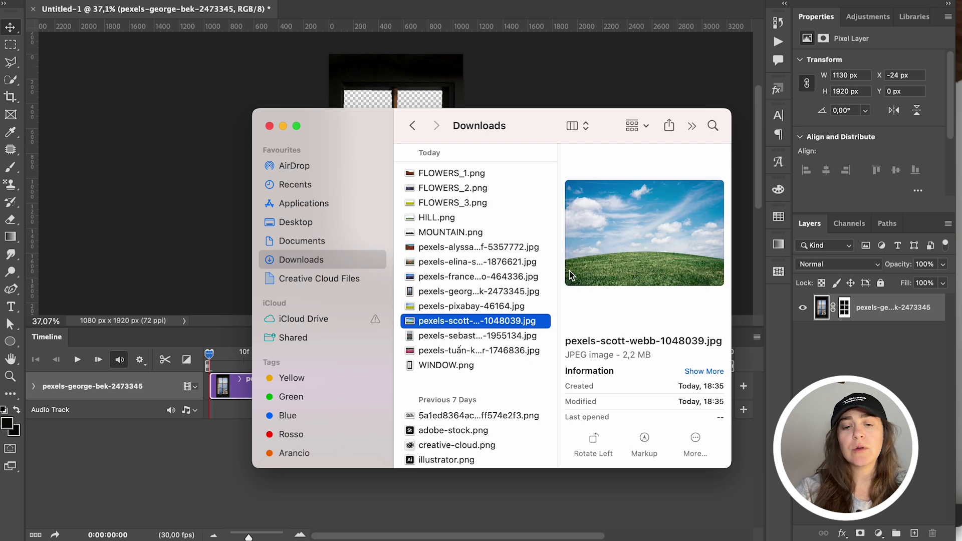
drag(451, 323, 155, 208)
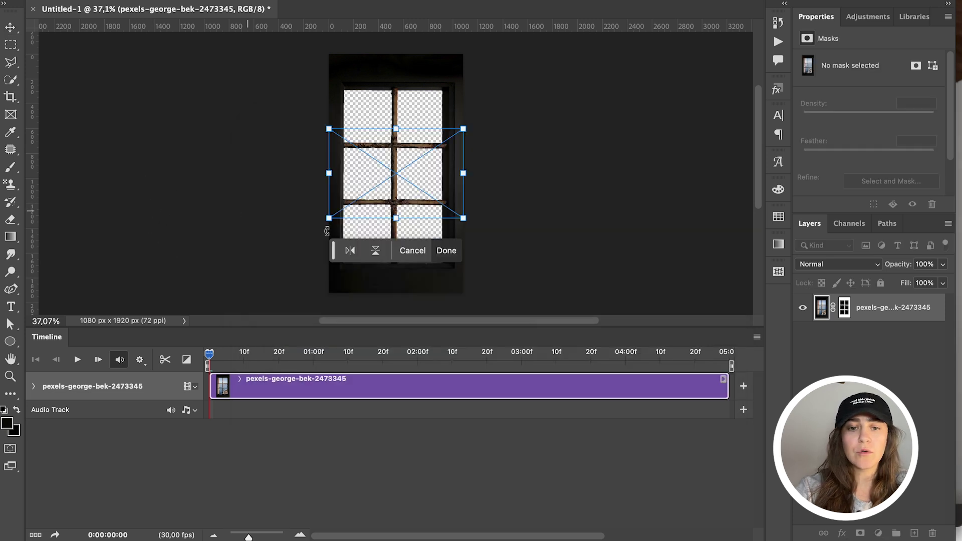
- Scale the sky photo to fill the canvas and move its layer below the window layer
drag(403, 221, 379, 314)
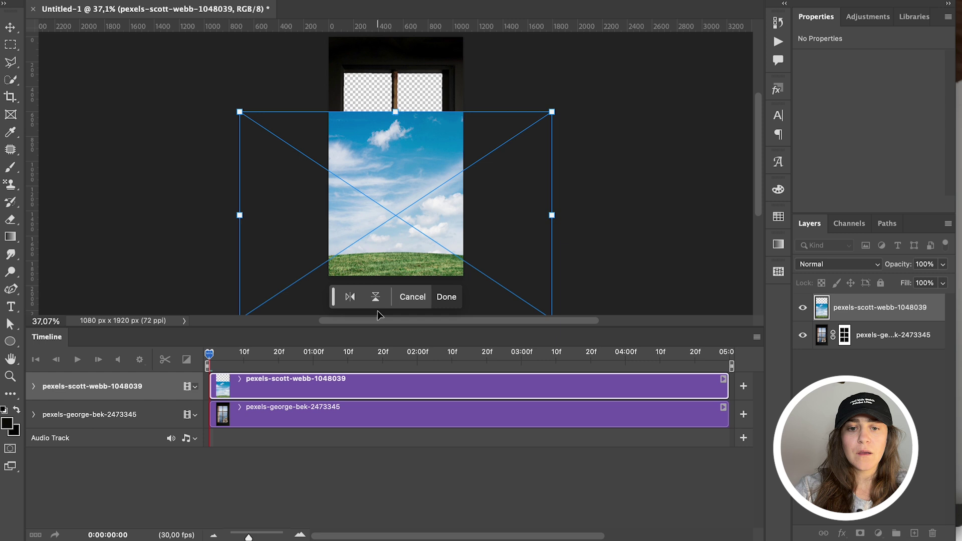
drag(395, 107, 391, 38)
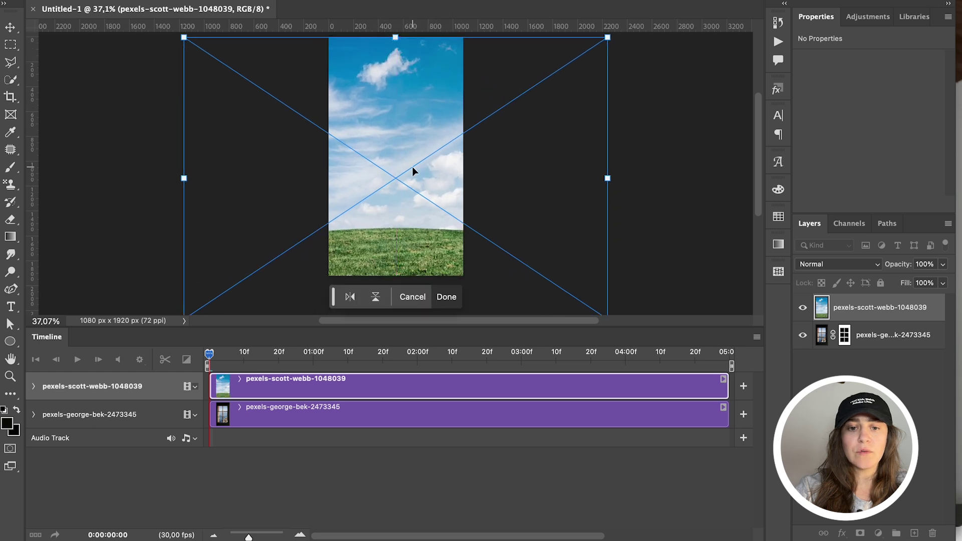
drag(607, 178, 650, 176)
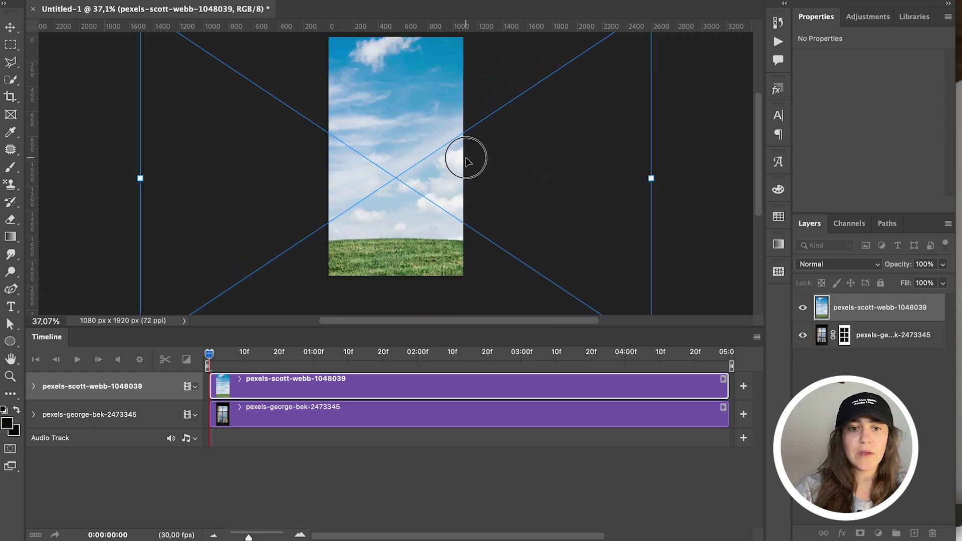
drag(461, 155, 465, 193)
key(Return)
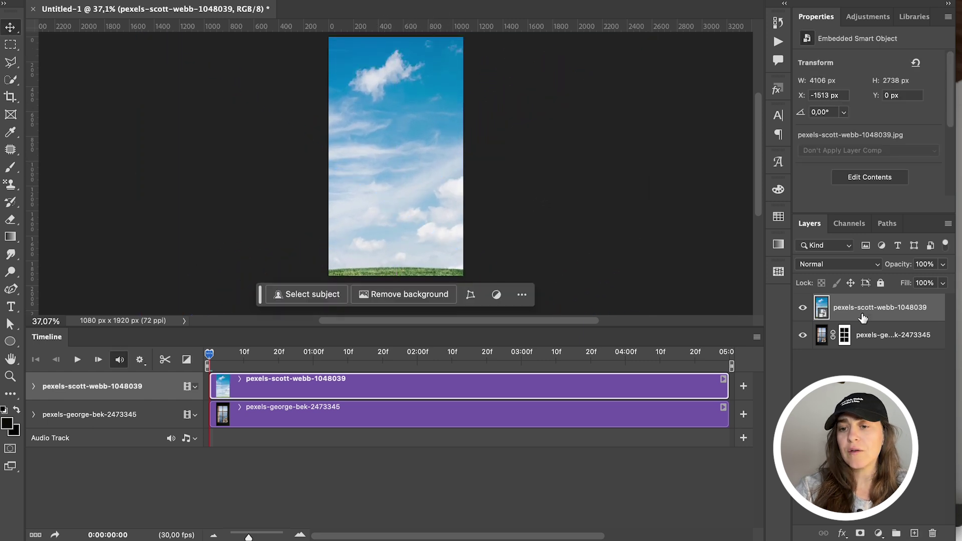
drag(862, 318, 862, 351)
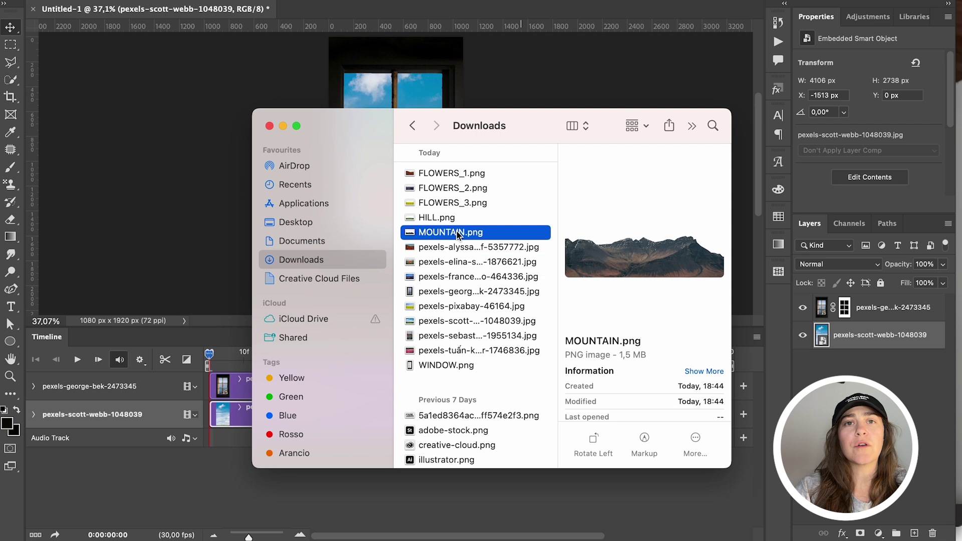
- Place MOUNTAIN.png, enlarge it from the centre, and shift it left and up behind the window
drag(457, 234, 115, 196)
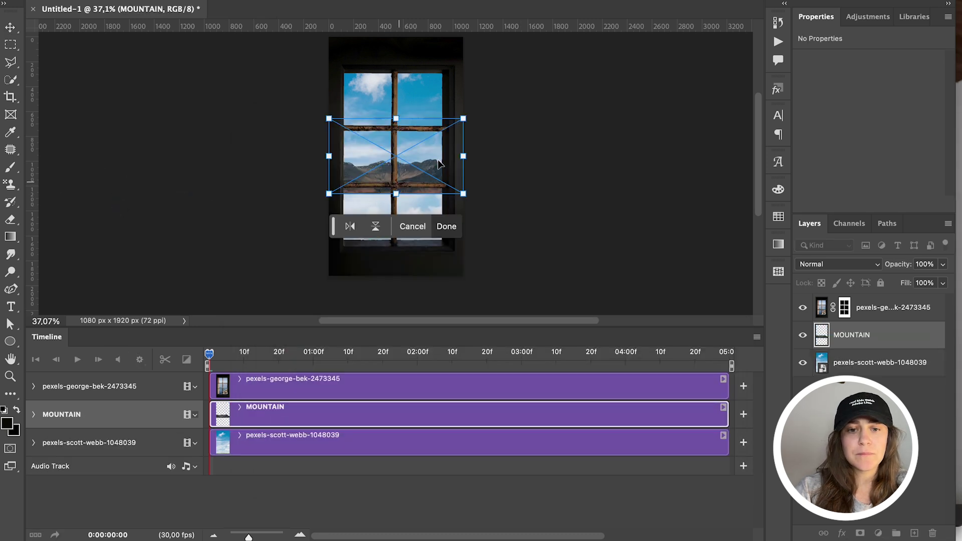
drag(462, 156, 695, 155)
drag(543, 201, 356, 159)
drag(498, 159, 450, 131)
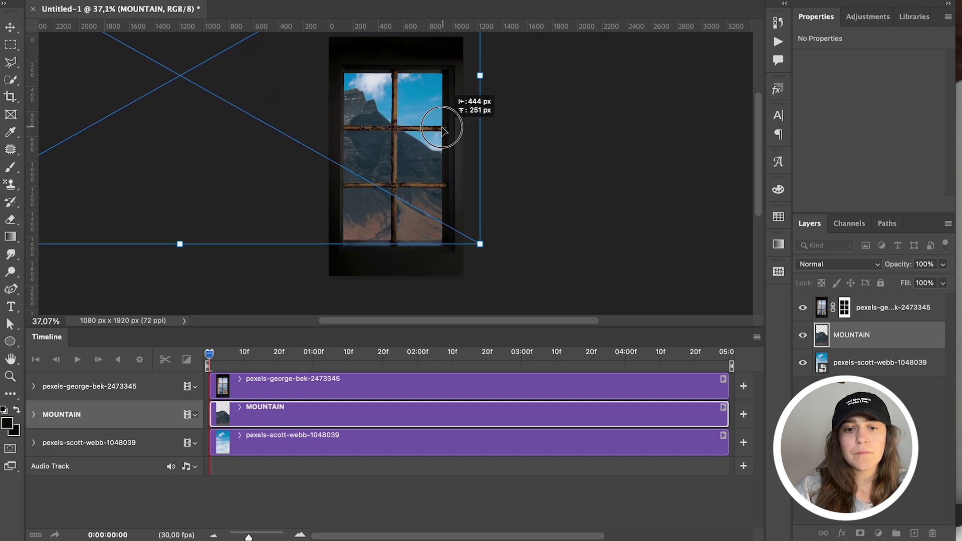
drag(442, 131, 412, 133)
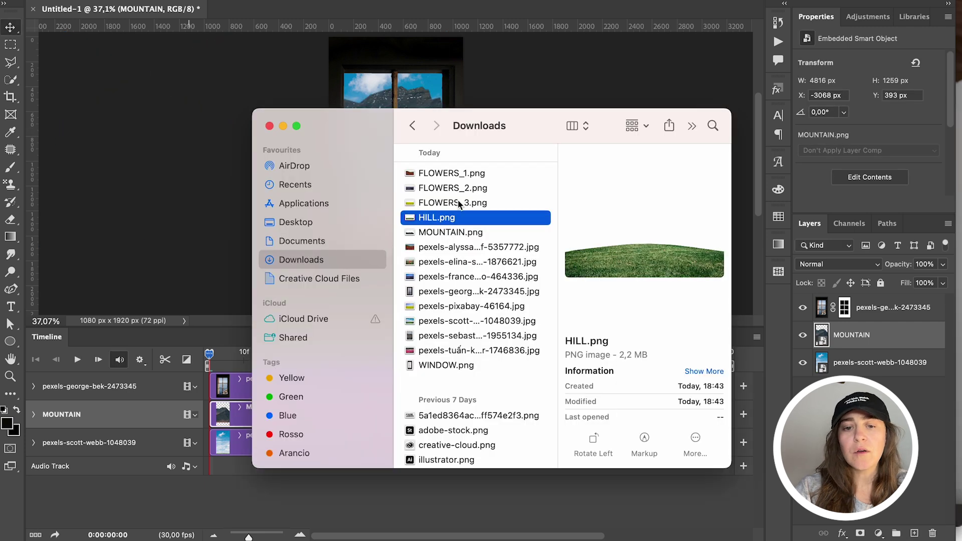
- Place FLOWERS_1.png and size it to fill the lower window panes
key(Up)
key(Up)
key(Up)
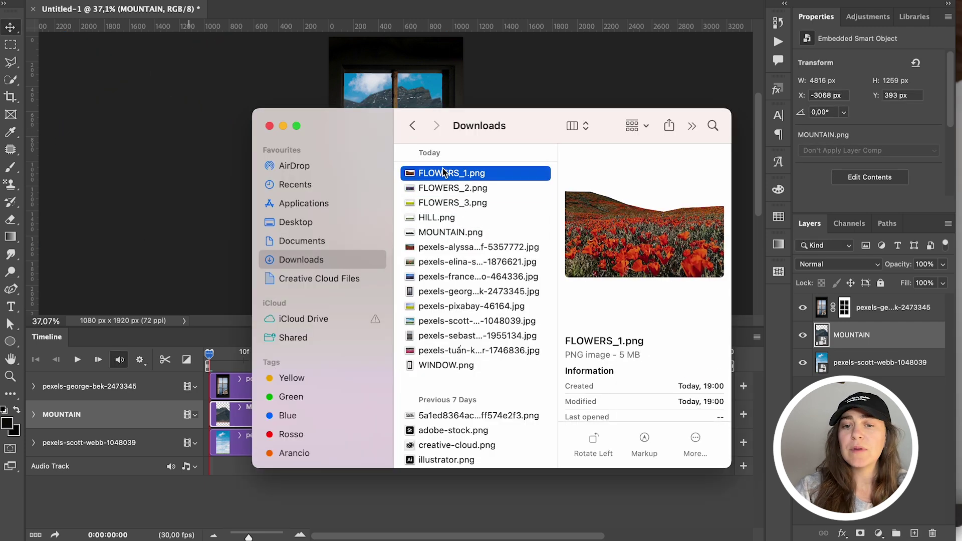
drag(443, 173, 188, 127)
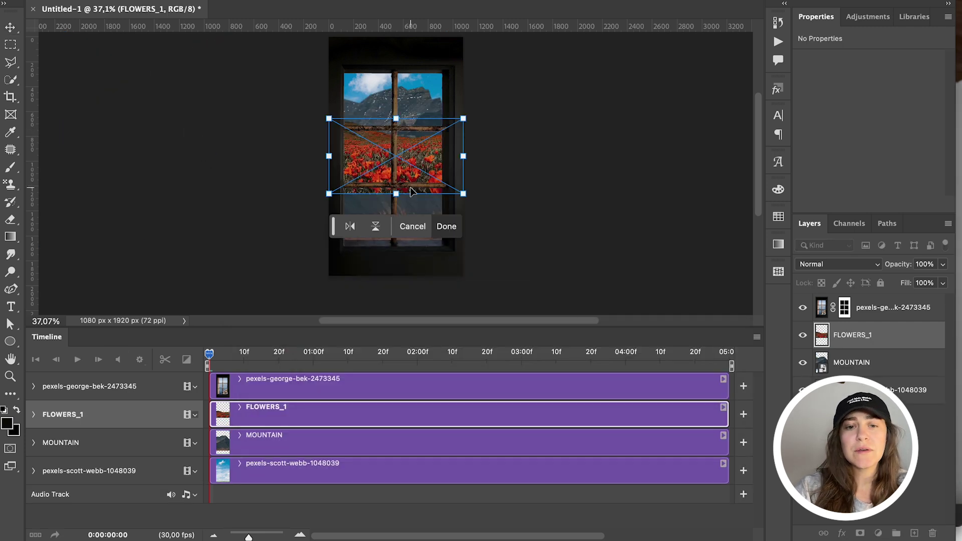
drag(471, 176, 545, 160)
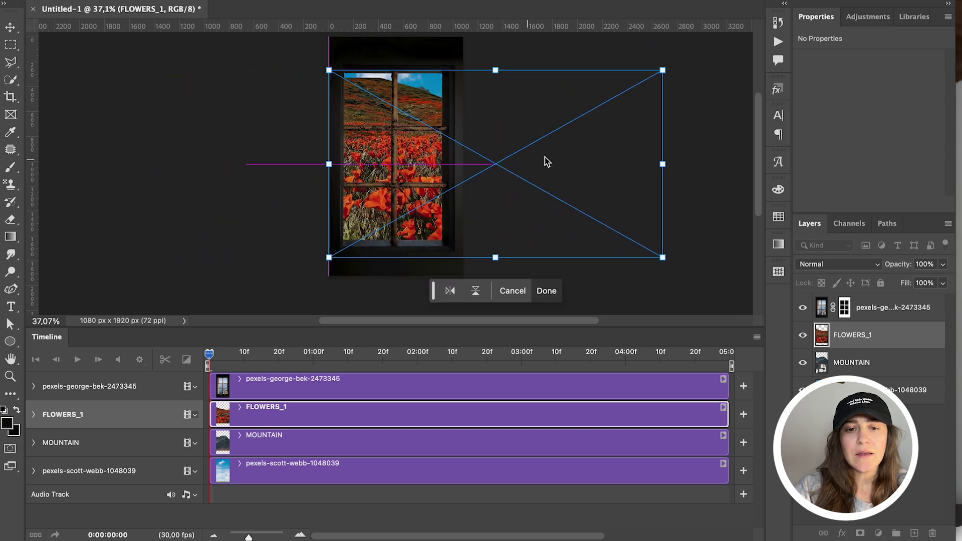
drag(662, 164, 609, 164)
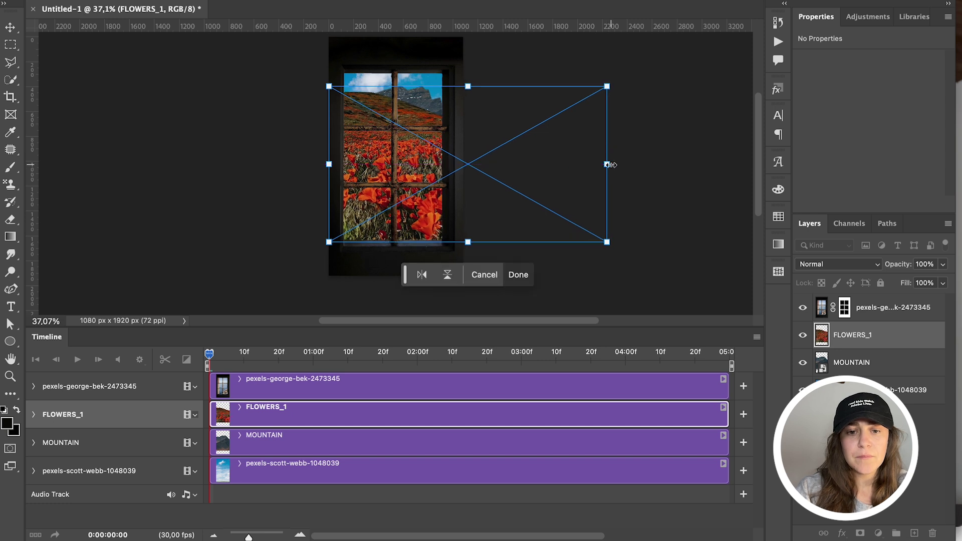
key(Return)
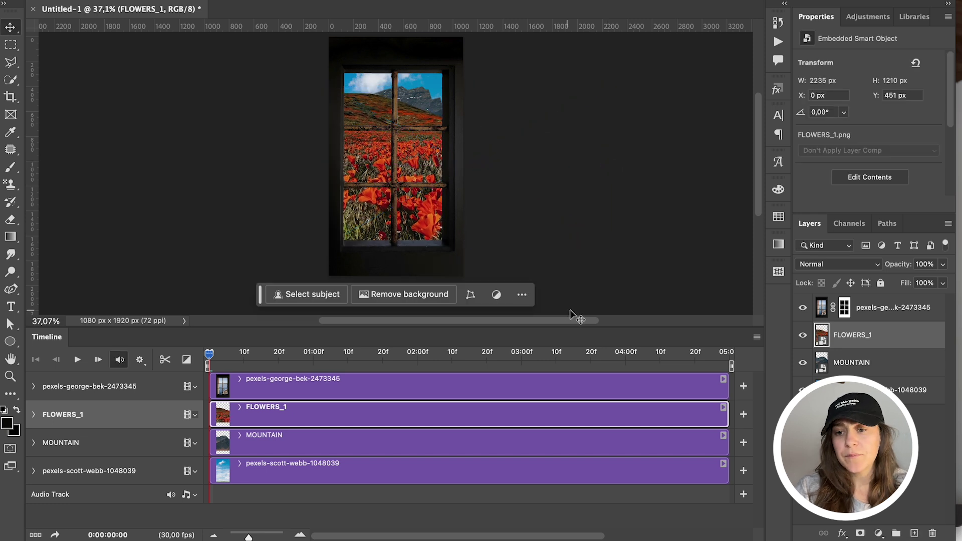
- Enlarge the MOUNTAIN layer to 6315 × 1651 px and shift it up and left
click(879, 369)
key(ctrl+t)
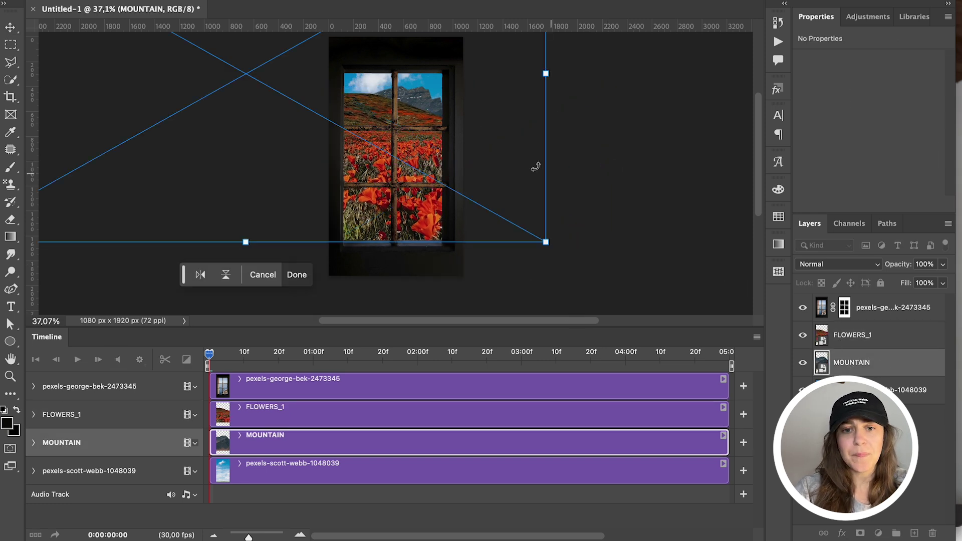
drag(544, 241, 644, 288)
drag(574, 223, 526, 213)
key(Return)
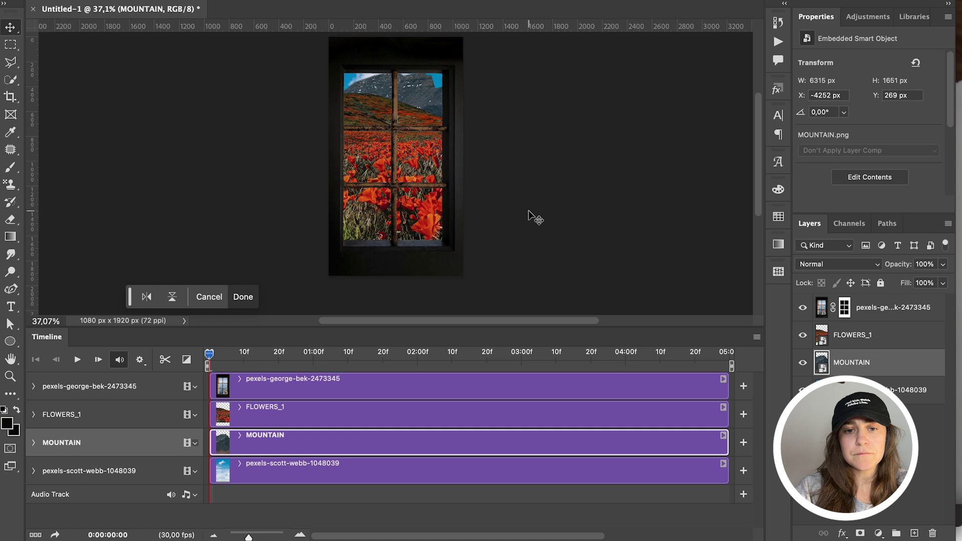
click(896, 345)
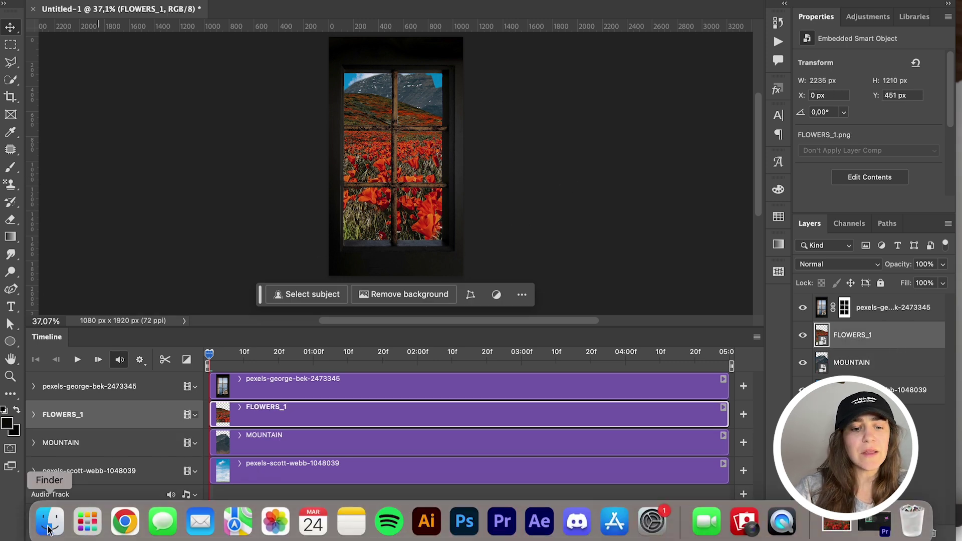
- Place HILL.png, widen it to 5273 × 1123 px, and move it into the lower panes
click(50, 530)
key(Down)
key(Down)
key(Down)
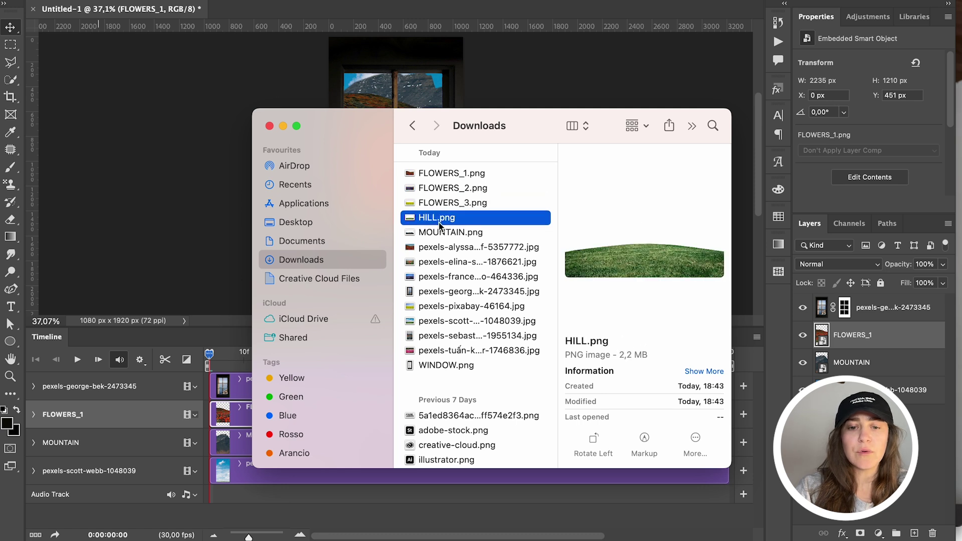
drag(441, 220, 626, 200)
drag(548, 258, 449, 215)
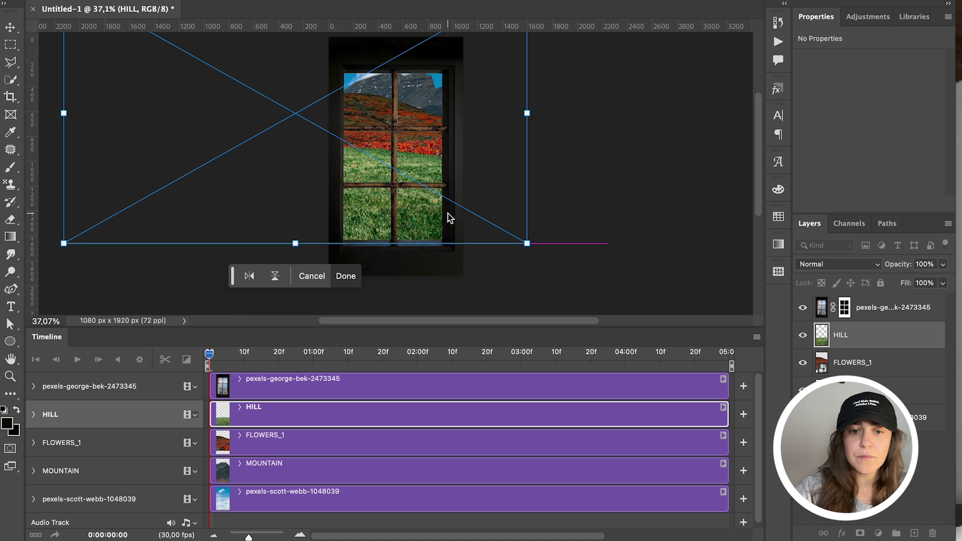
drag(541, 113, 639, 119)
drag(552, 215, 705, 189)
drag(541, 176, 531, 215)
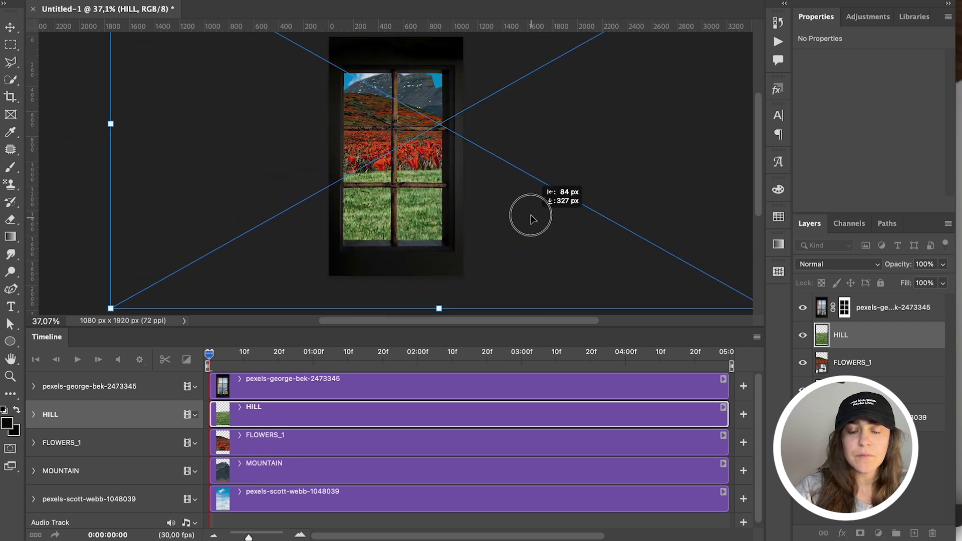
key(Return)
key(ctrl+t)
key(Return)
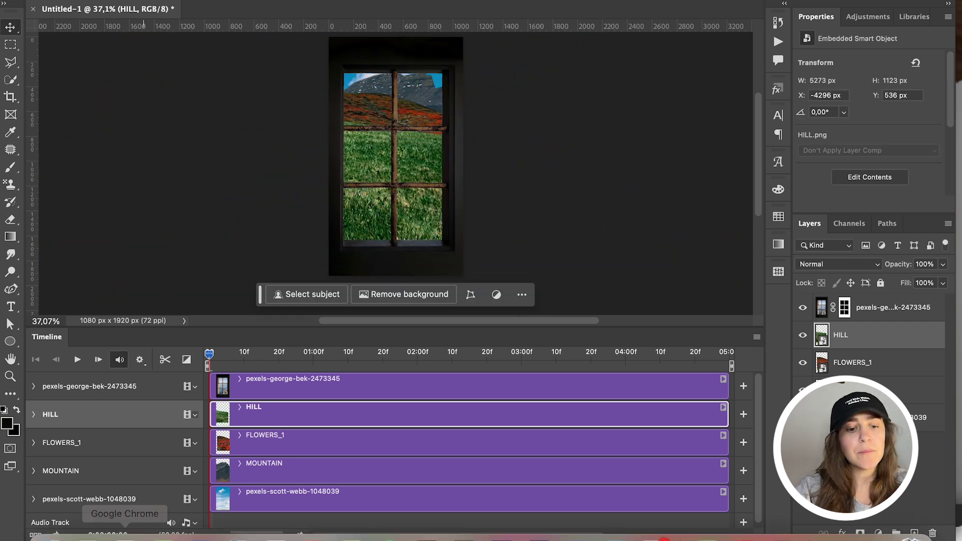
- Place the purple FLOWERS_2.png field above the hill layer
click(49, 525)
click(492, 193)
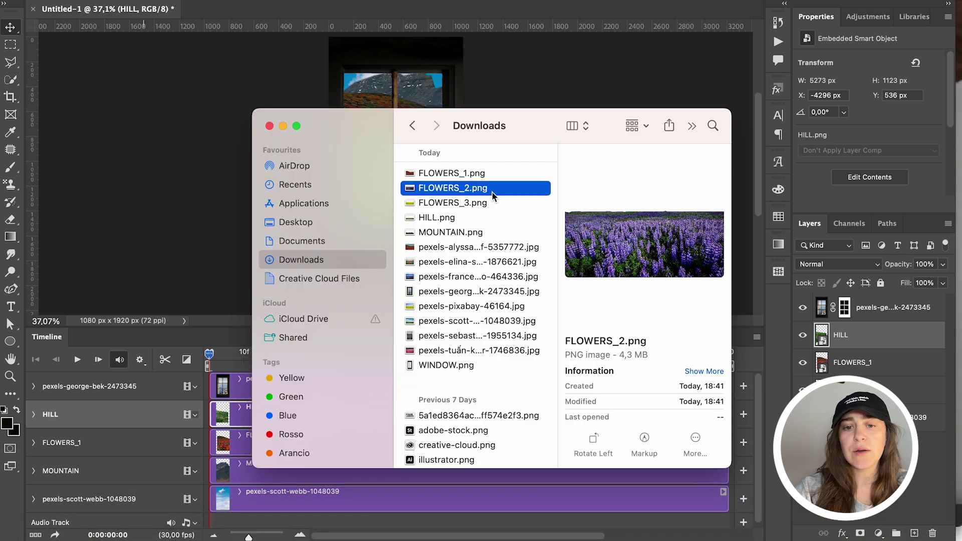
drag(457, 189, 146, 180)
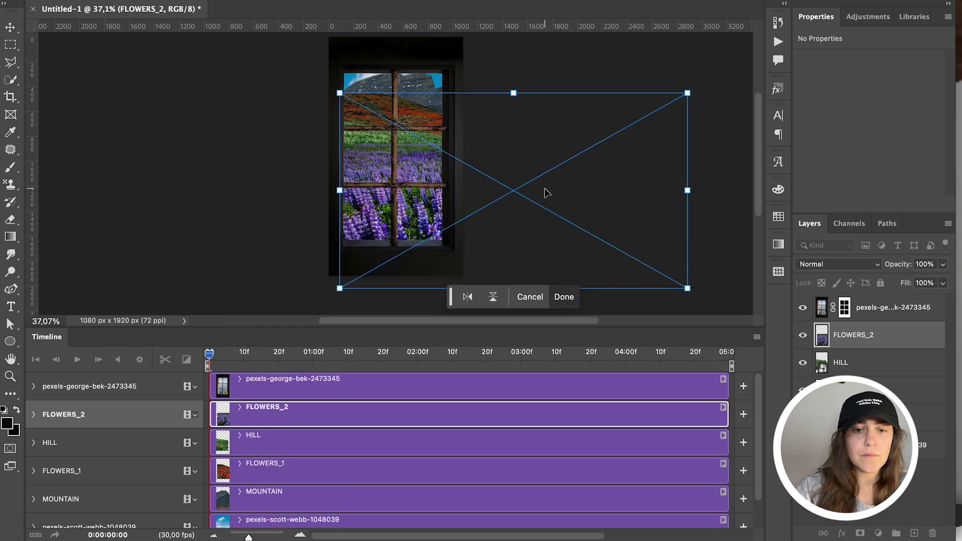
key(Return)
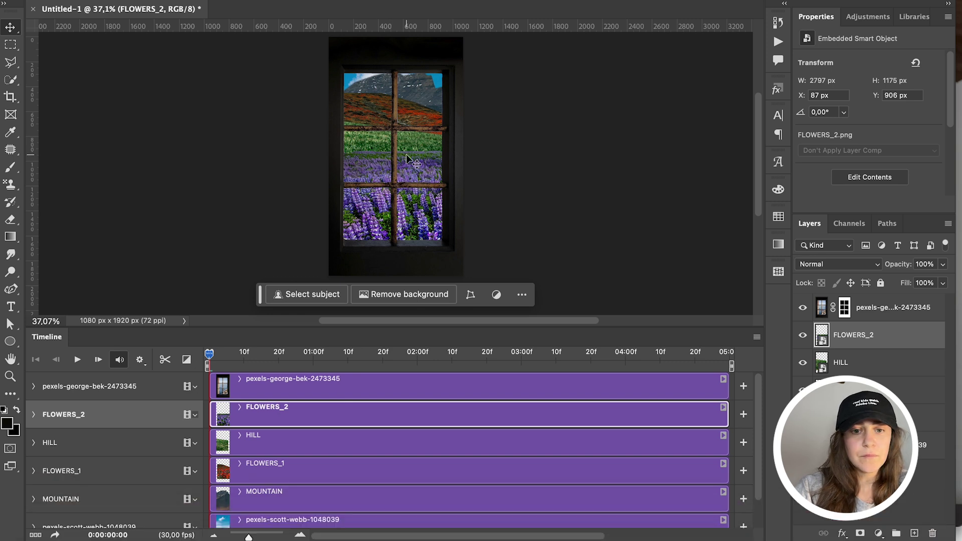
- Add the yellow FLOWERS_3 field and move it into the bottom window panes
click(79, 522)
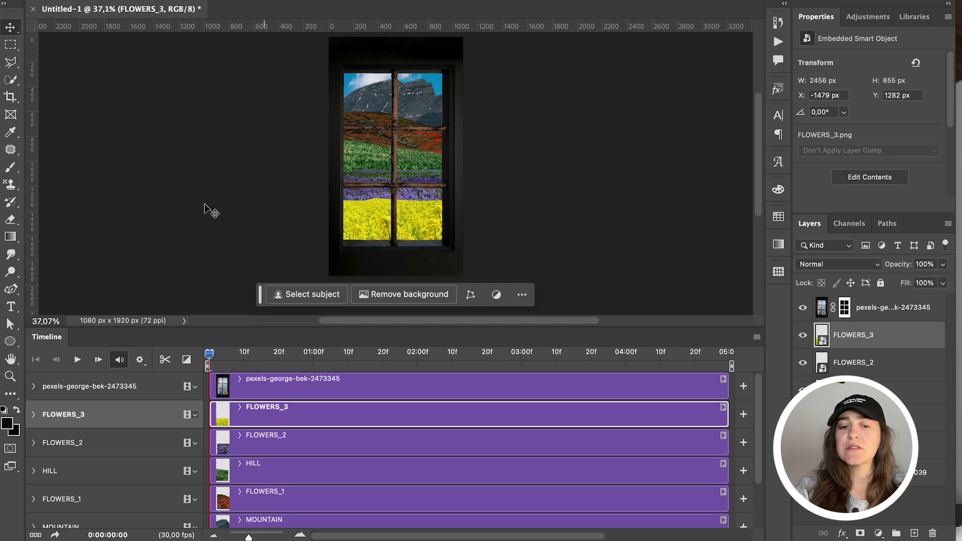
key(ctrl+t)
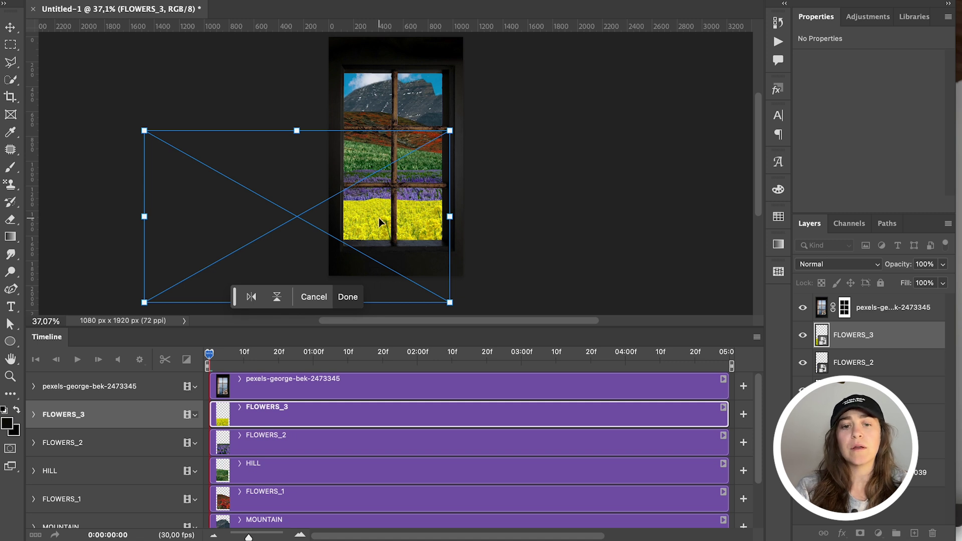
drag(379, 217, 575, 215)
key(Return)
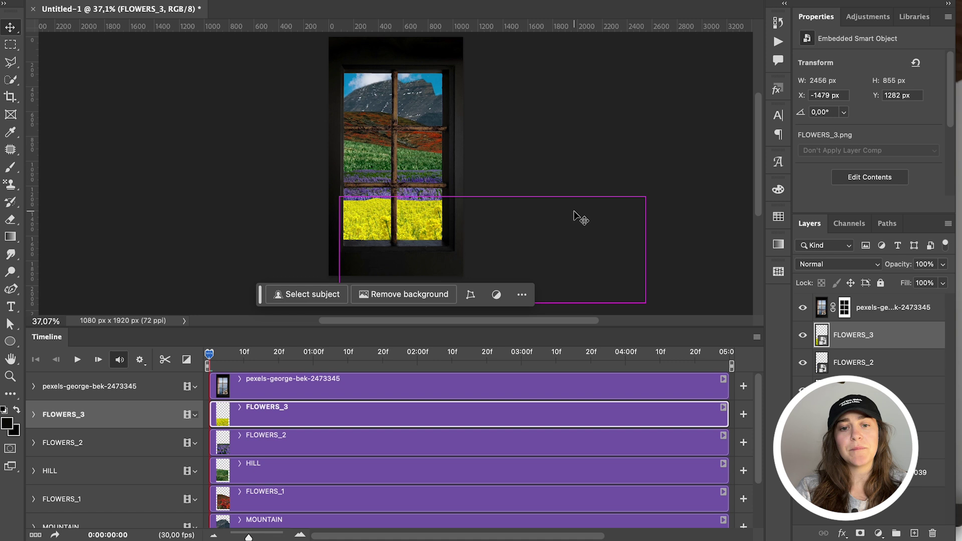
- Keyframe FLOWERS_3's Transform at the start, then slide it right at 0:00:04:19
click(34, 414)
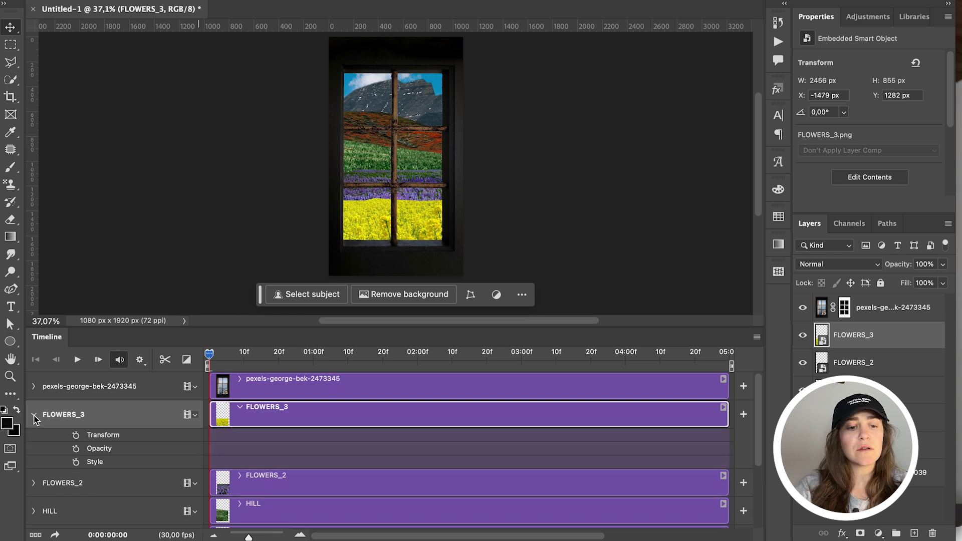
click(76, 436)
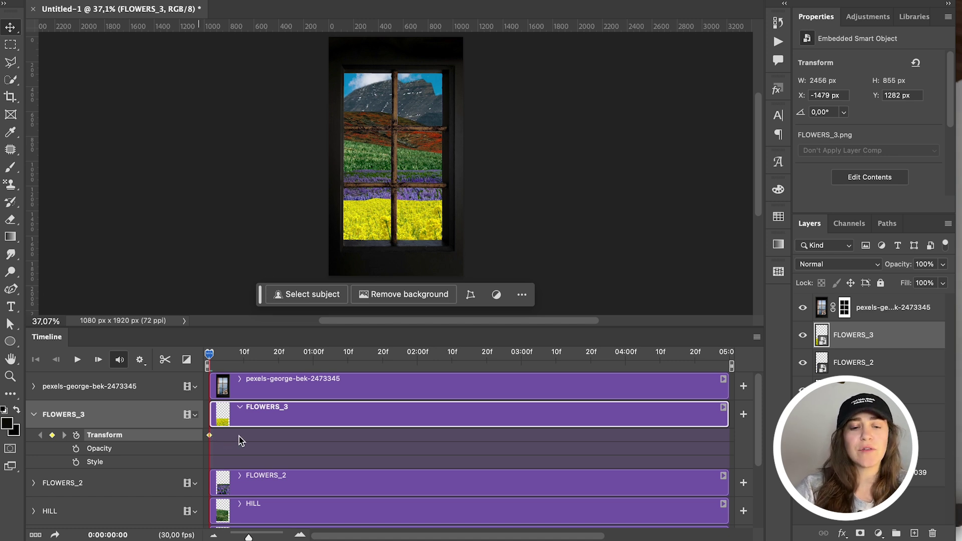
drag(209, 353, 730, 350)
scroll(501, 301, left, 3)
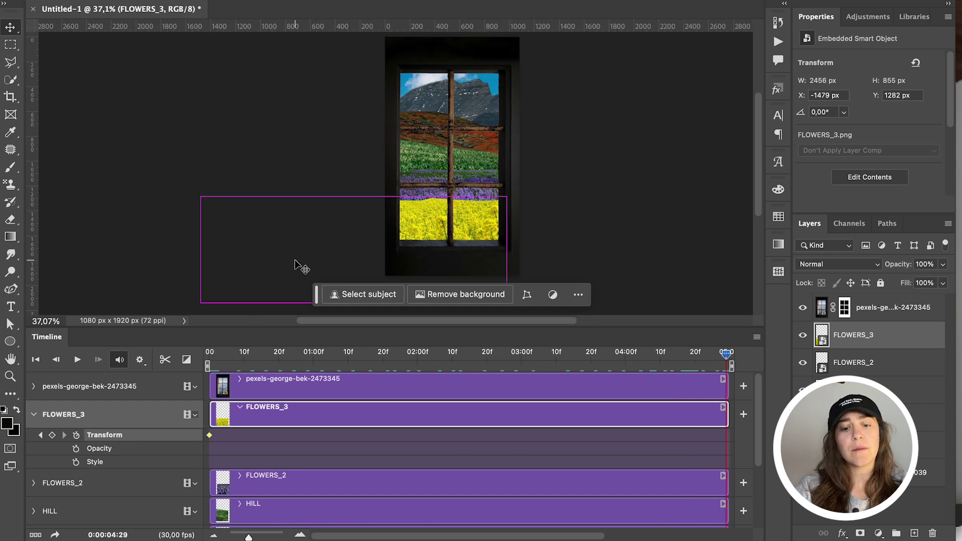
key(ctrl+t)
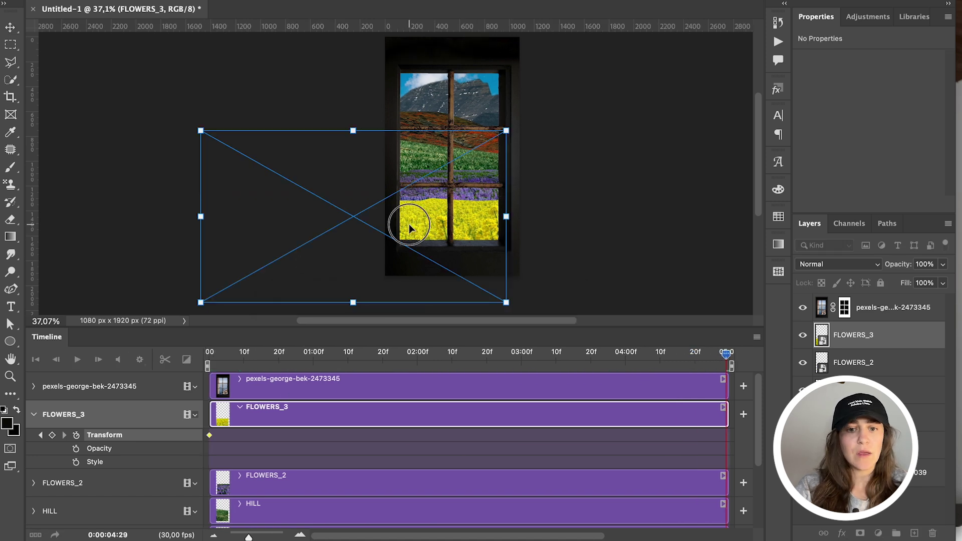
drag(408, 222, 607, 224)
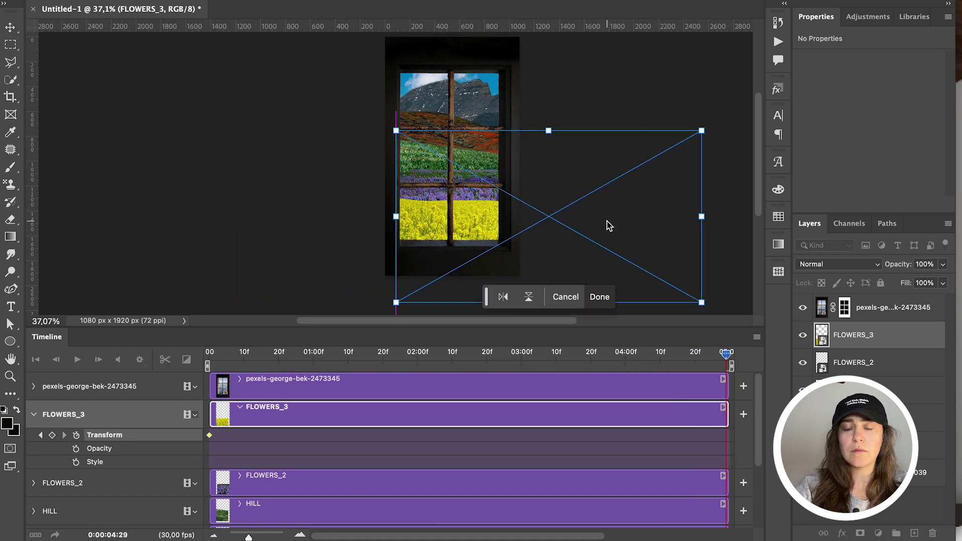
key(Return)
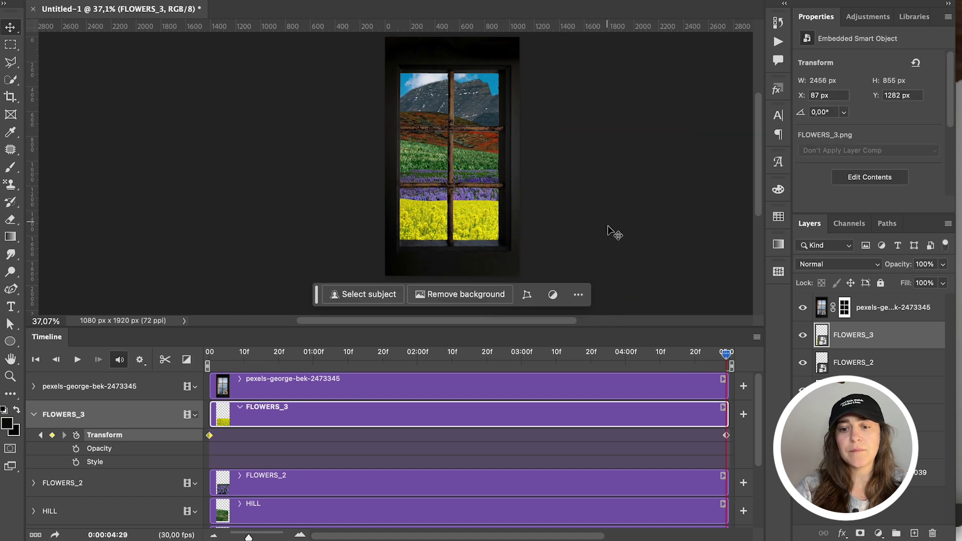
- Preview the FLOWERS_3 sliding motion from the first frame and collapse its track
drag(726, 353, 209, 359)
key(space)
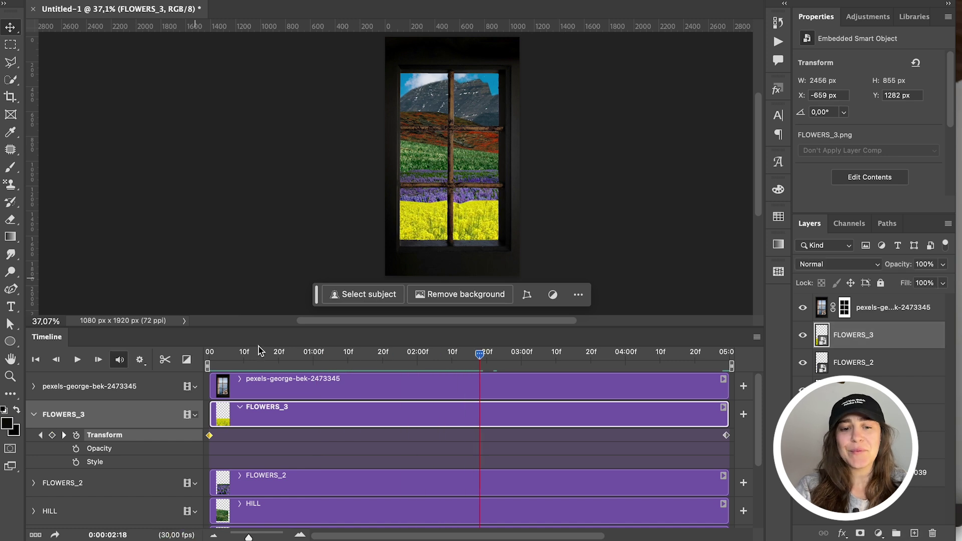
drag(258, 351, 194, 350)
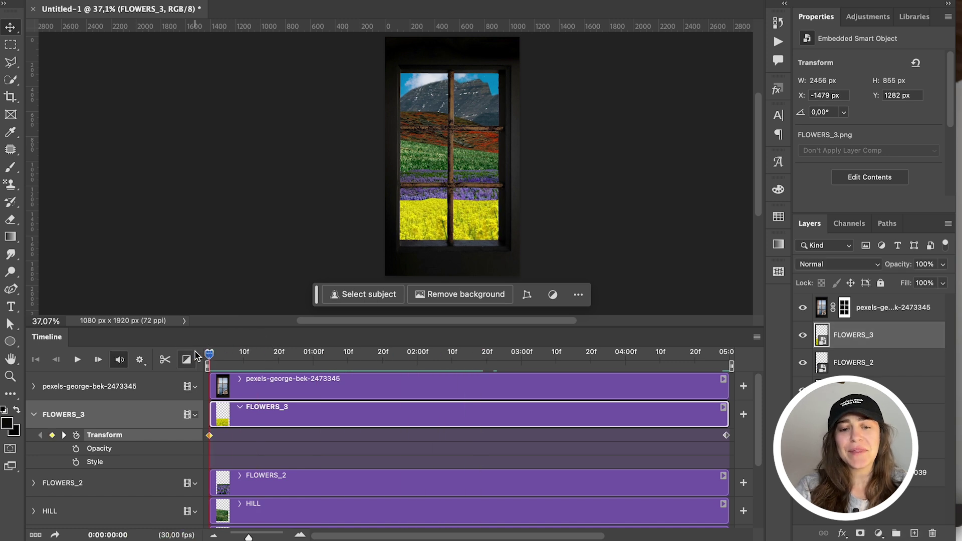
click(34, 415)
drag(209, 357, 139, 343)
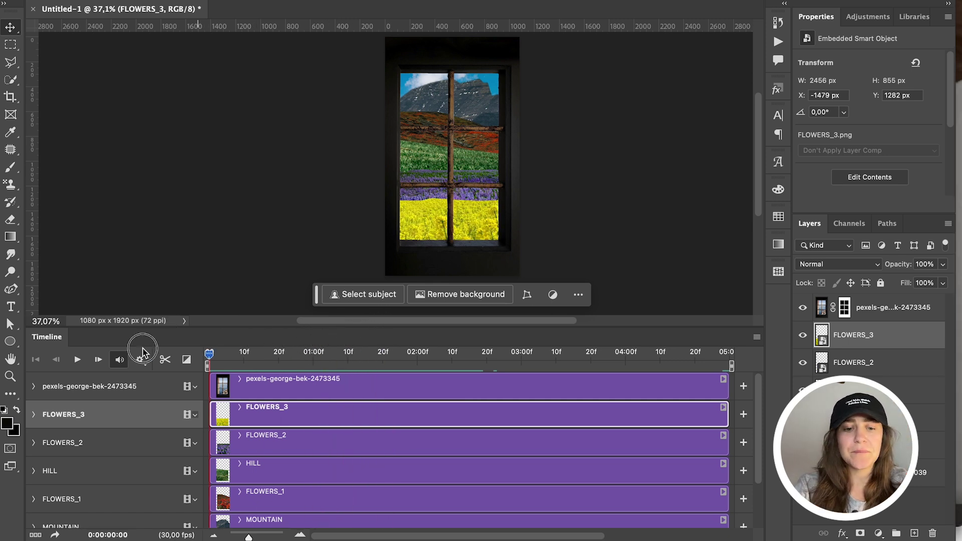
- Keyframe FLOWERS_2's Transform at the start and slide the purple strip left at the end
click(279, 441)
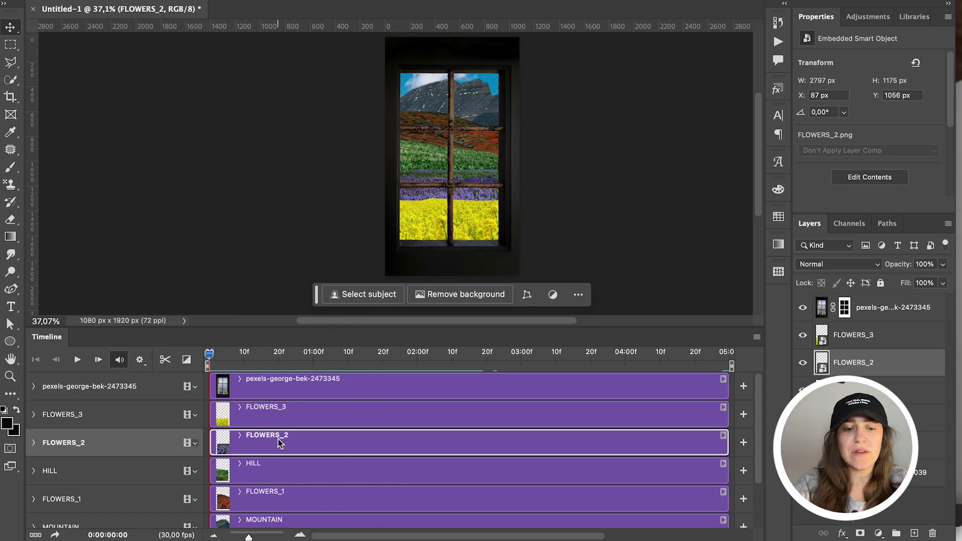
click(33, 443)
click(75, 464)
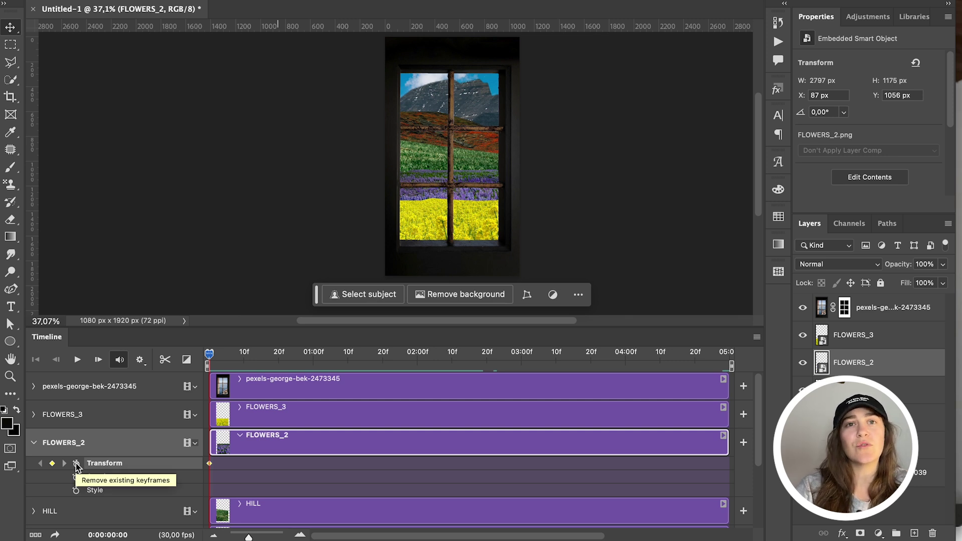
drag(209, 354, 728, 350)
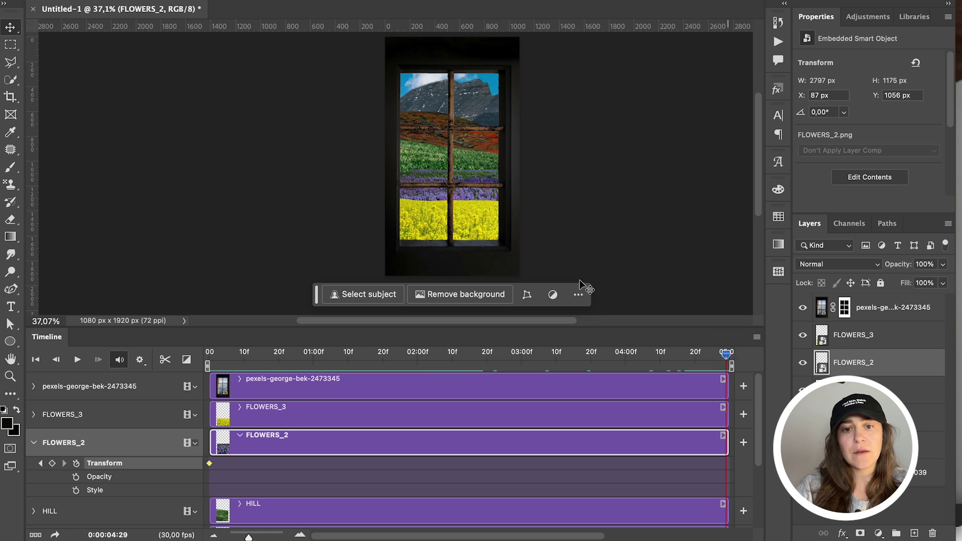
key(ctrl+t)
drag(653, 228, 408, 215)
key(Return)
click(33, 442)
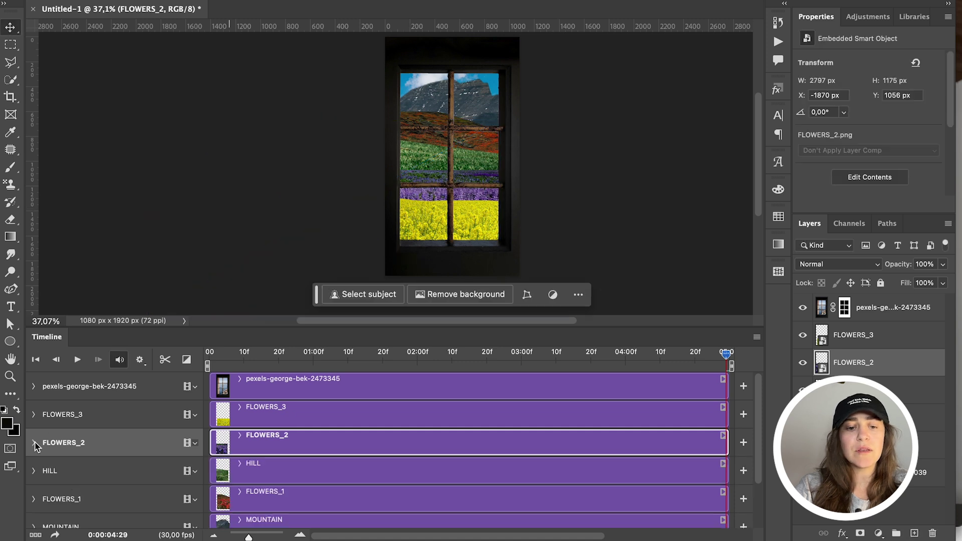
- Keyframe the HILL layer sliding sideways to the right at the last frame
click(33, 471)
scroll(284, 449, down, 2)
scroll(283, 449, right, 2)
key(ctrl+t)
drag(286, 164, 518, 160)
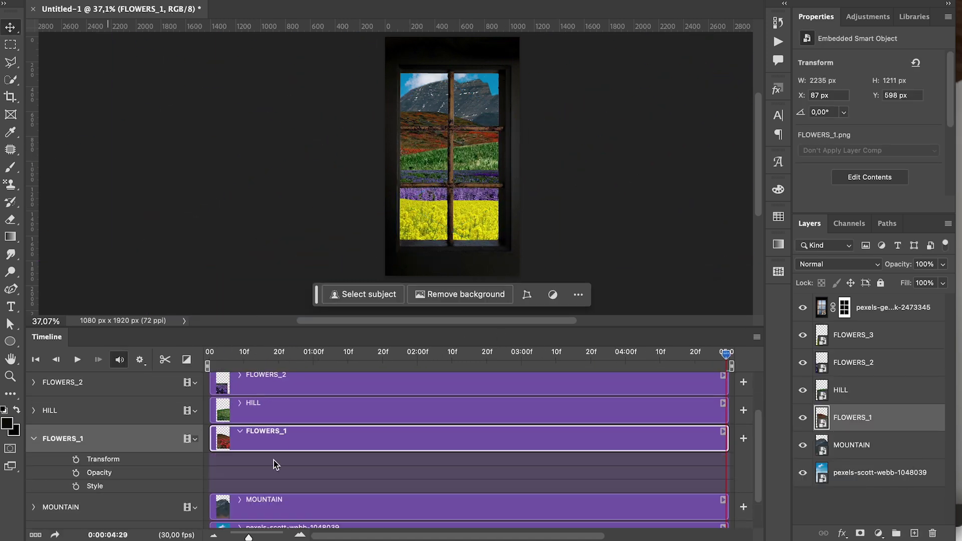
- Slide the red FLOWERS_1 strip left to set its end position keyframe
click(650, 352)
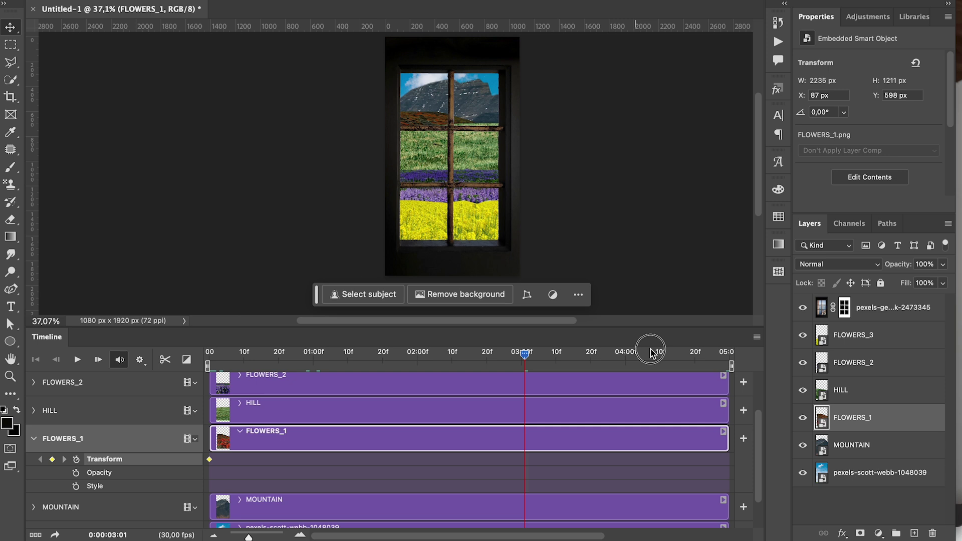
key(ctrl+t)
drag(607, 176, 414, 176)
key(Return)
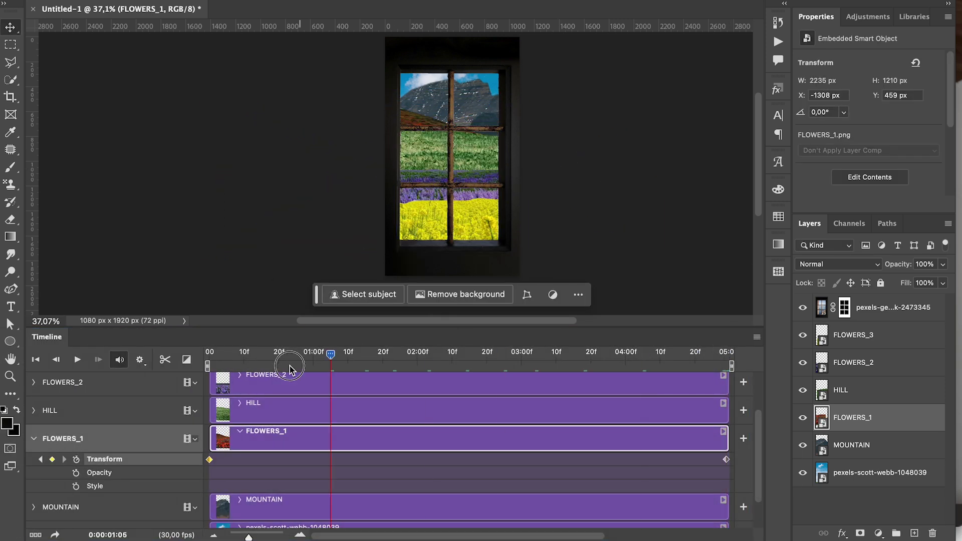
click(258, 408)
click(34, 438)
click(49, 464)
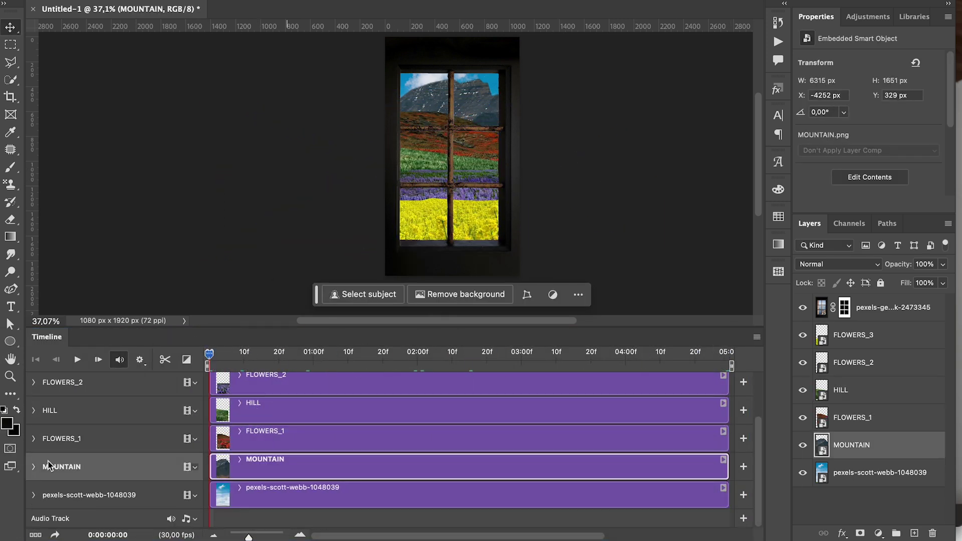
click(34, 466)
key(ctrl+t)
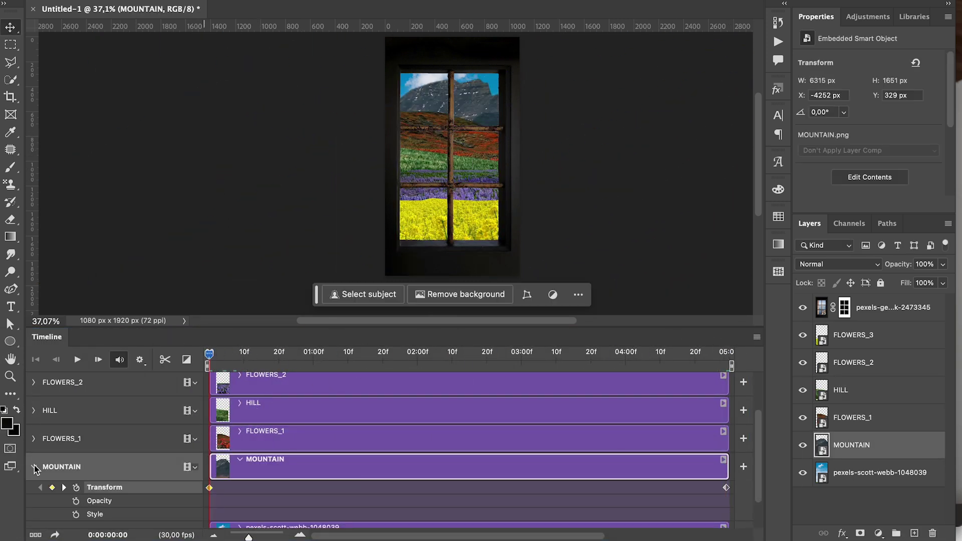
click(34, 466)
click(225, 269)
key(space)
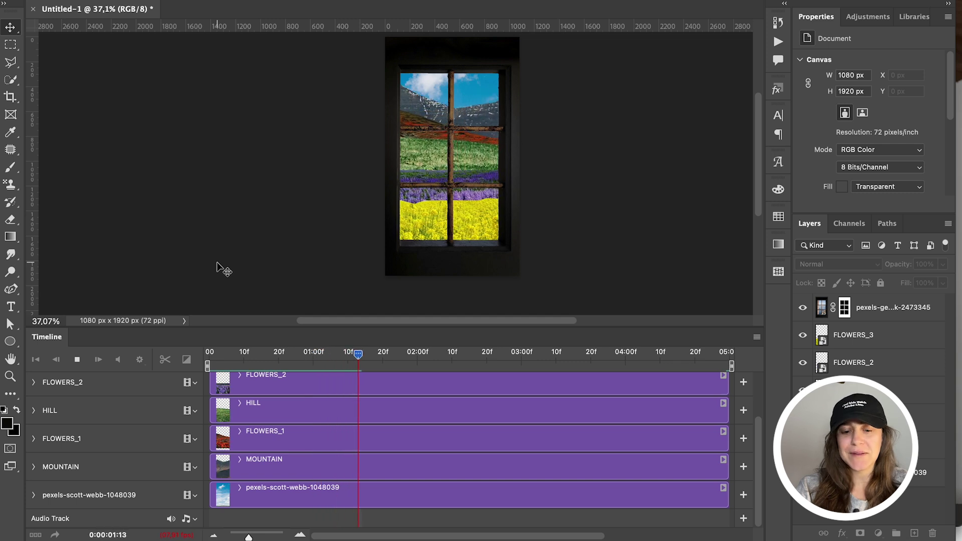
key(space)
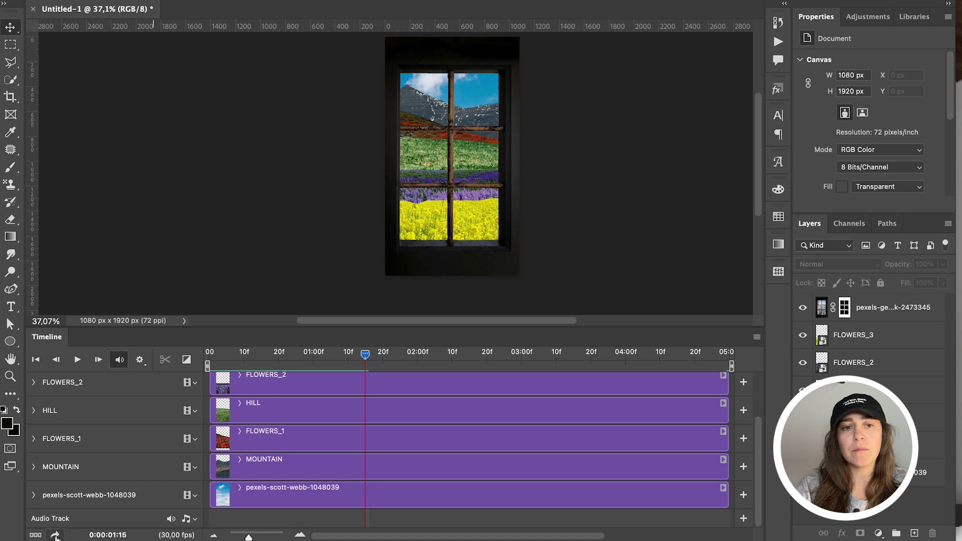
- Open the Render Video dialog from File > Export
click(121, 0)
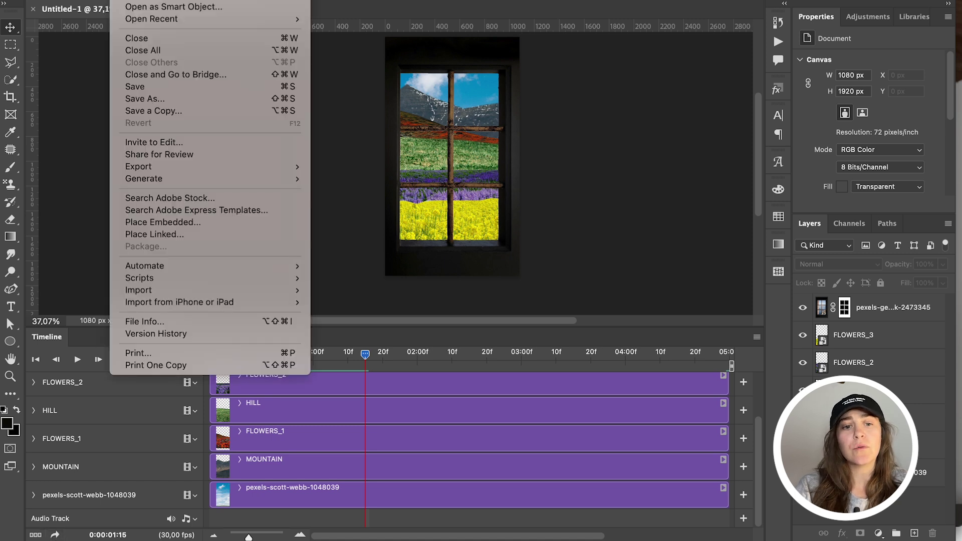
mouse_move(250, 166)
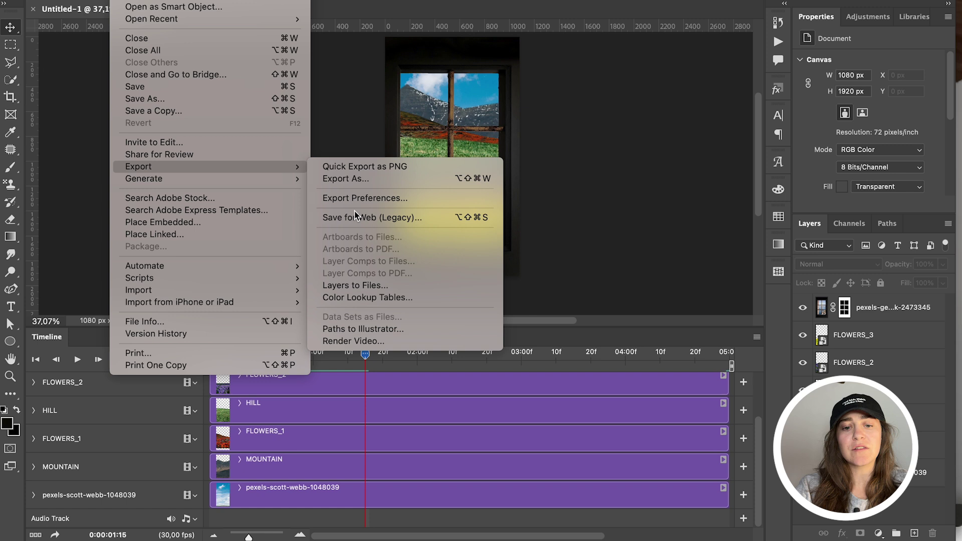
click(353, 341)
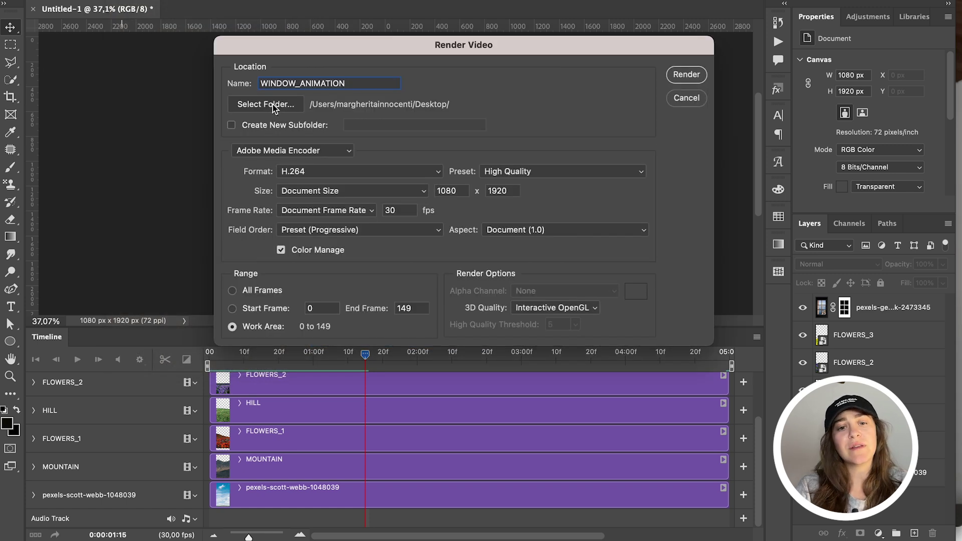
- Render WINDOW_ANIMATION.mp4 as H.264 High Quality at Document Size 1080 × 1920
click(566, 171)
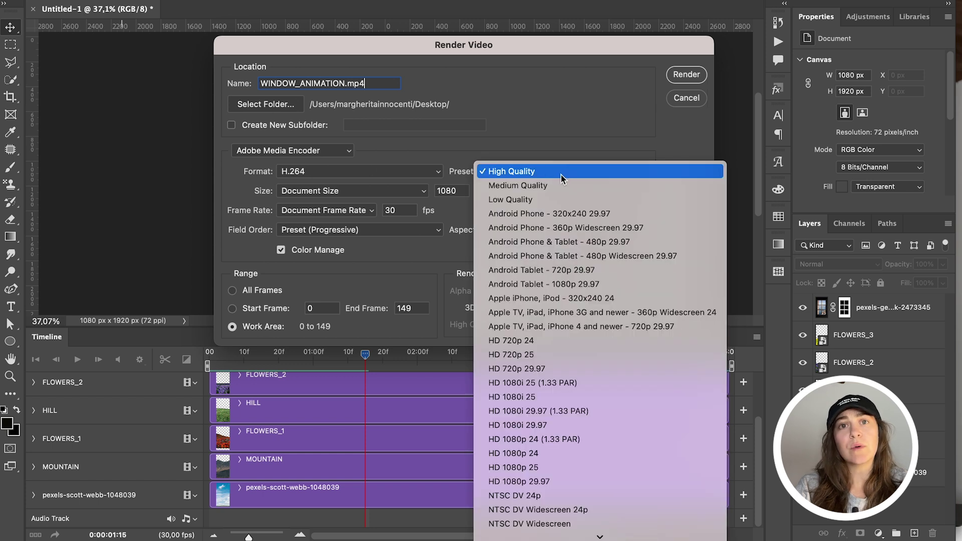
click(560, 174)
click(350, 192)
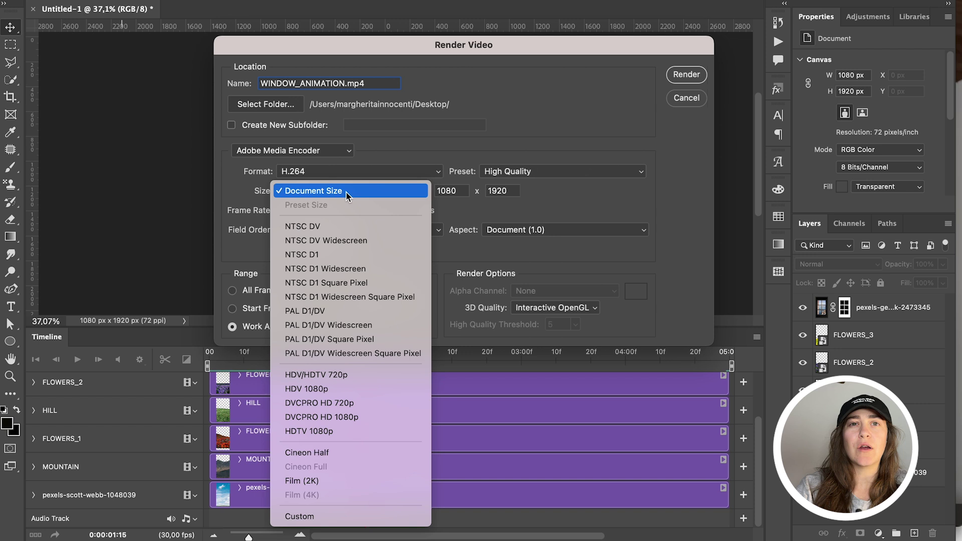
click(348, 192)
click(453, 190)
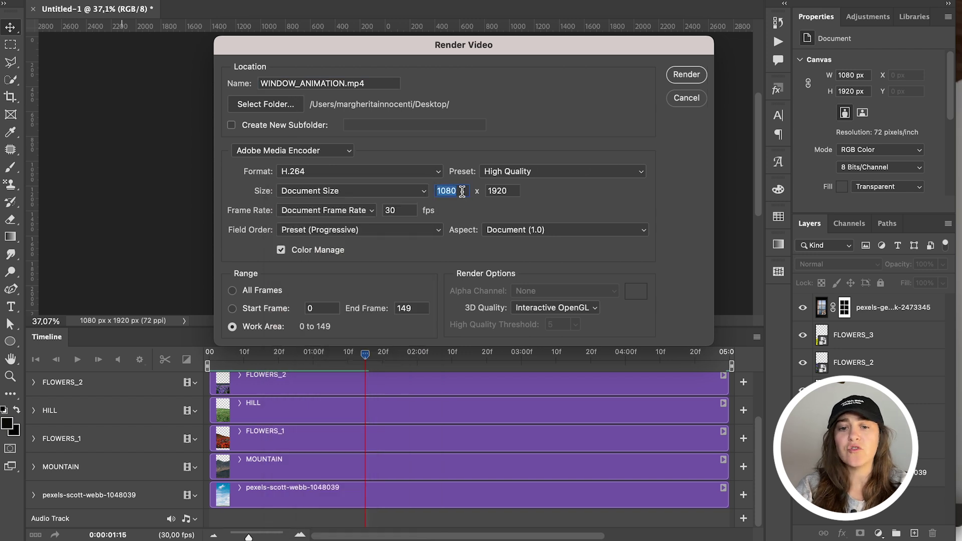
click(515, 191)
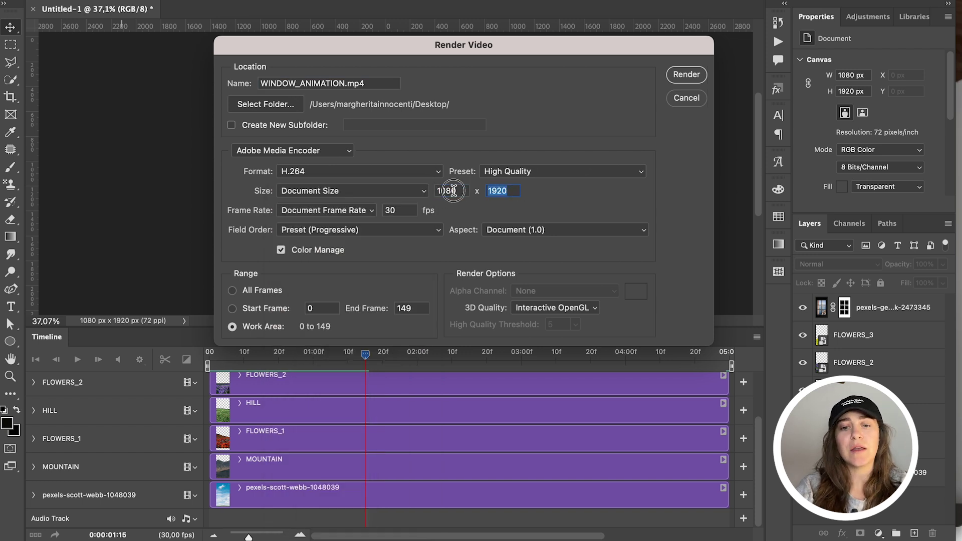
click(453, 191)
click(503, 191)
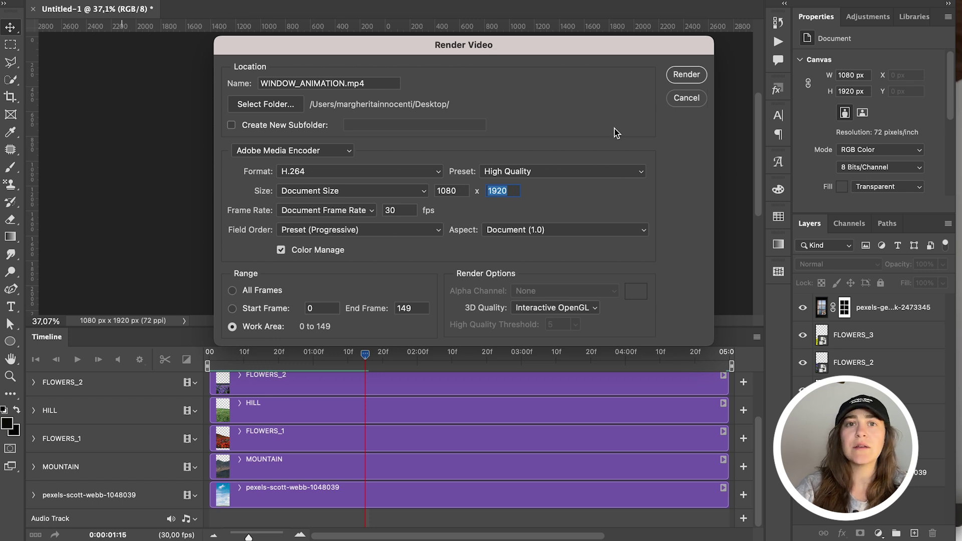
click(686, 75)
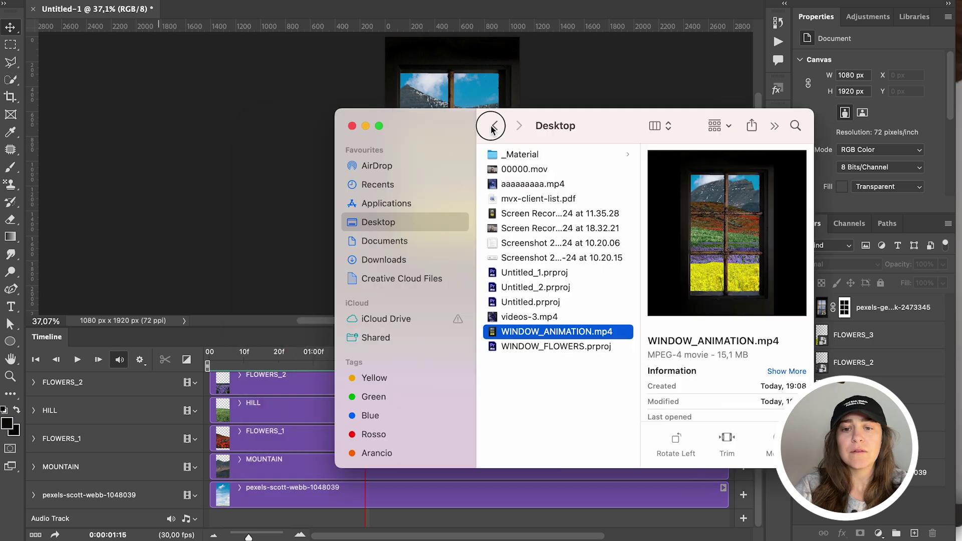
- Quick Look WINDOW_ANIMATION.mp4 on the Desktop to watch the flower fields slide
drag(490, 129, 895, 184)
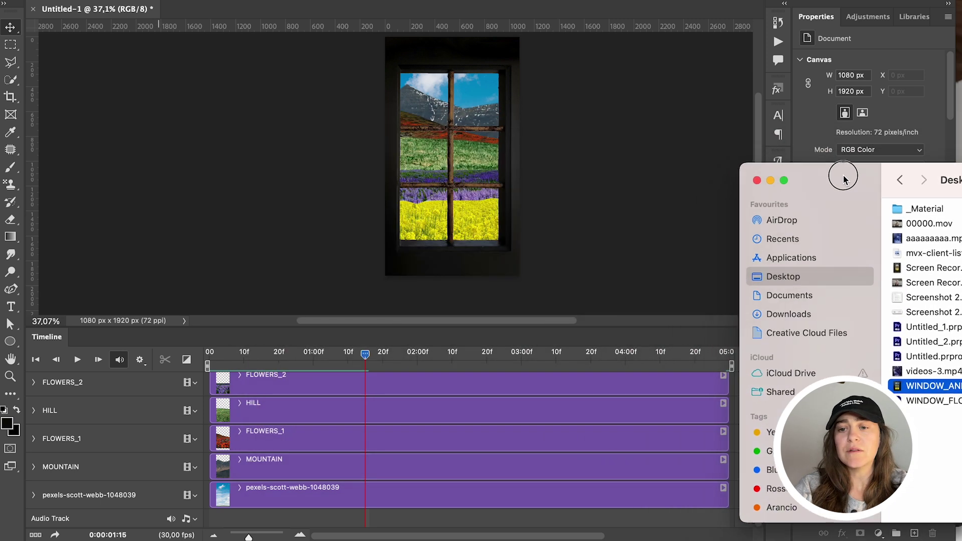
key(space)
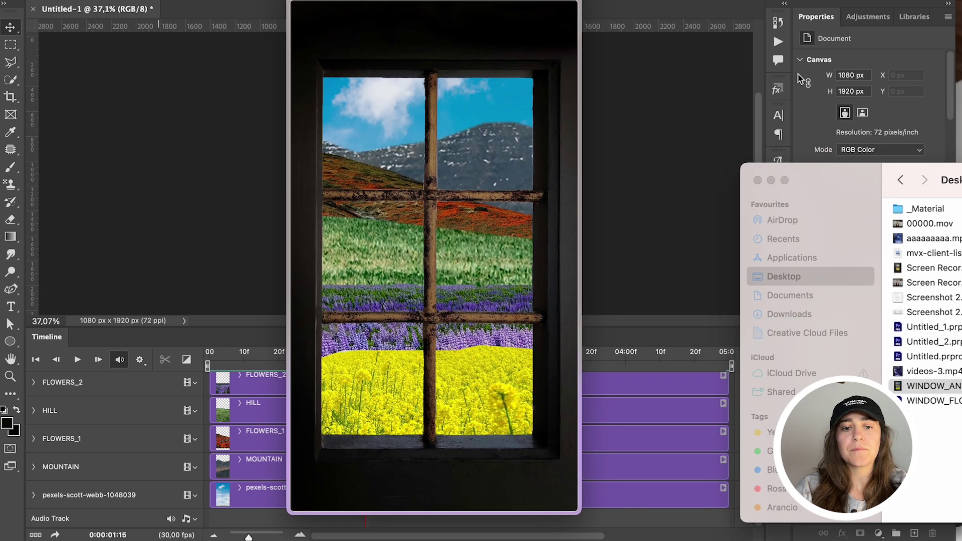